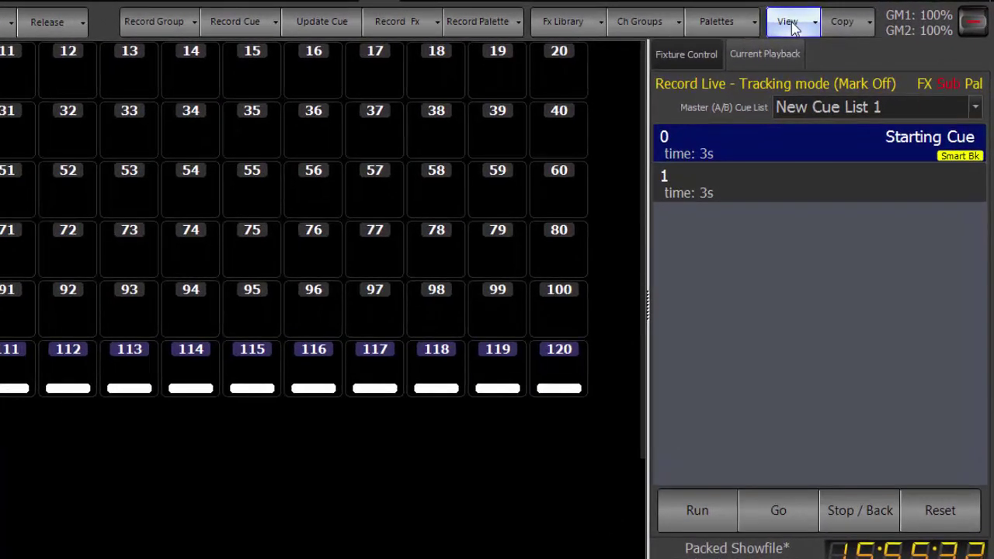
- Switch the main display to the Dockable Frame view and check the Enable Advanced Docking System option in the appearance settings
{"action": "left_click", "coordinate": [799, 23]}
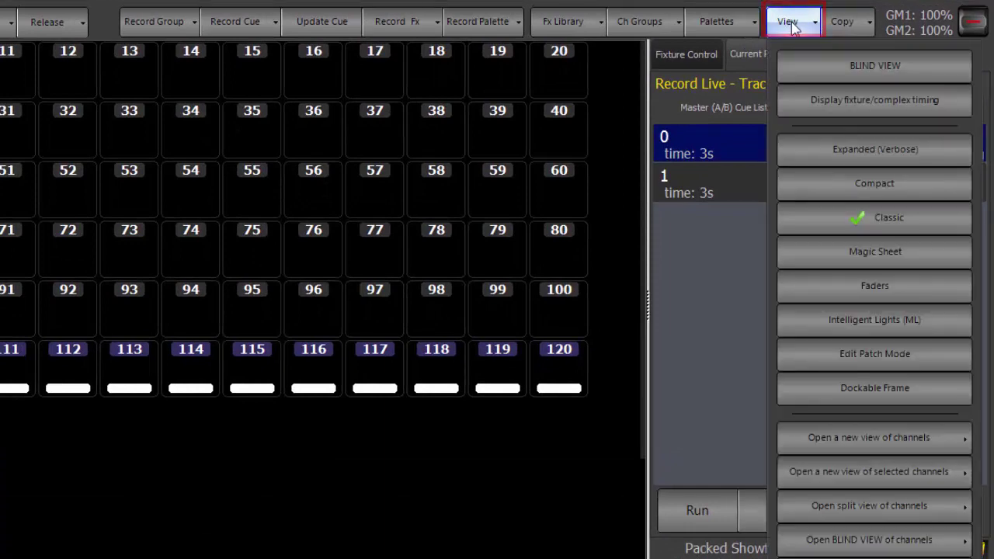
{"action": "left_click", "coordinate": [878, 390]}
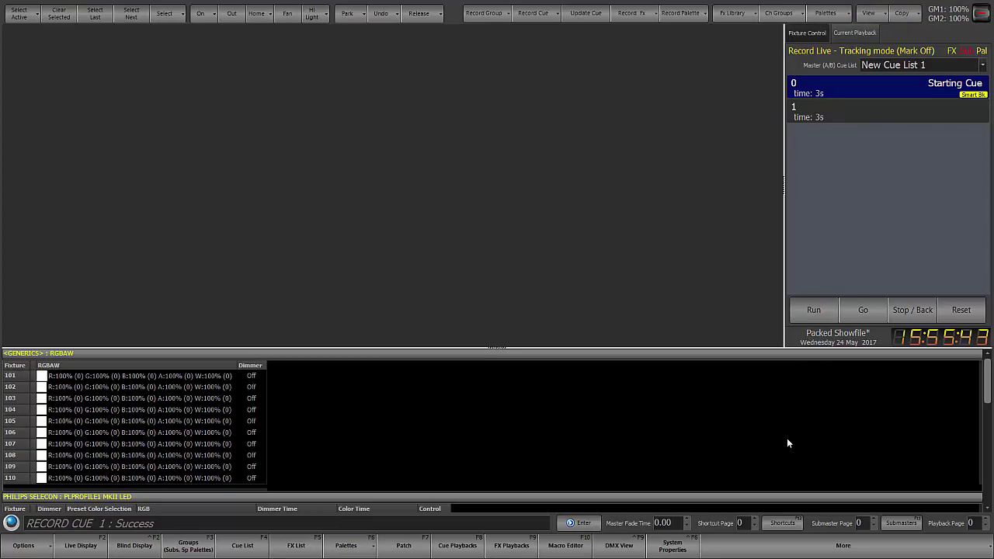
{"action": "left_click", "coordinate": [677, 546]}
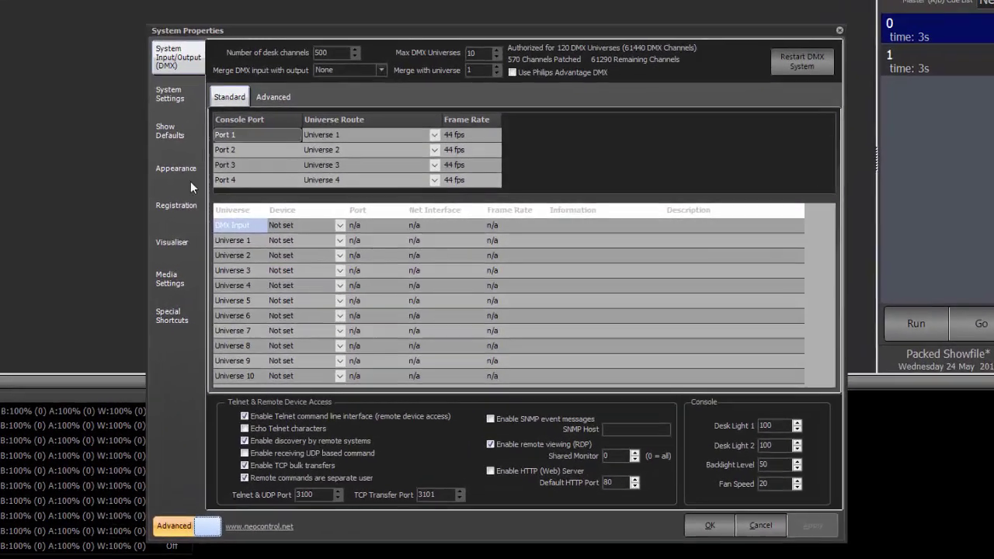
{"action": "left_click", "coordinate": [254, 192]}
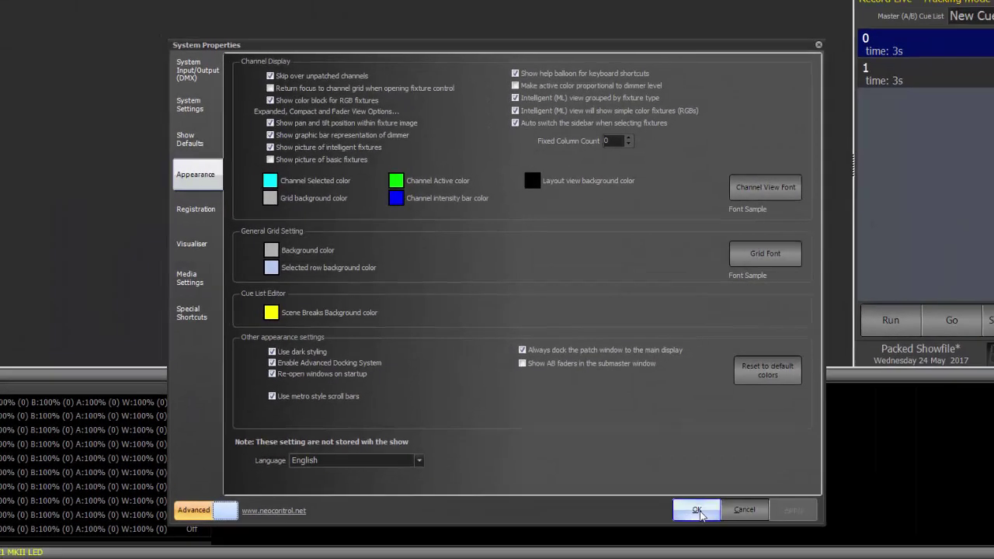
{"action": "left_click", "coordinate": [716, 542]}
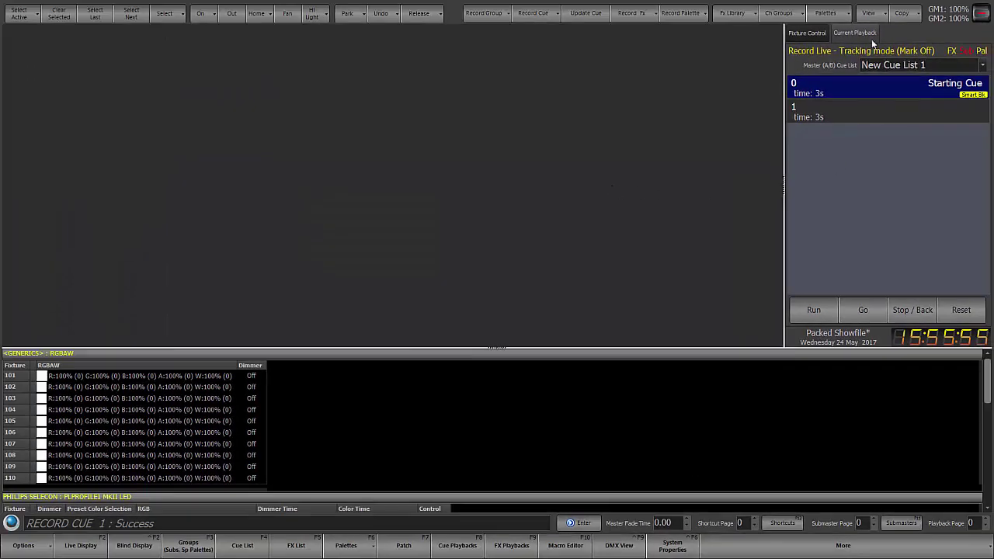
- Open a new view of channels and dock it across the upper part of the empty frame
{"action": "left_click", "coordinate": [869, 13]}
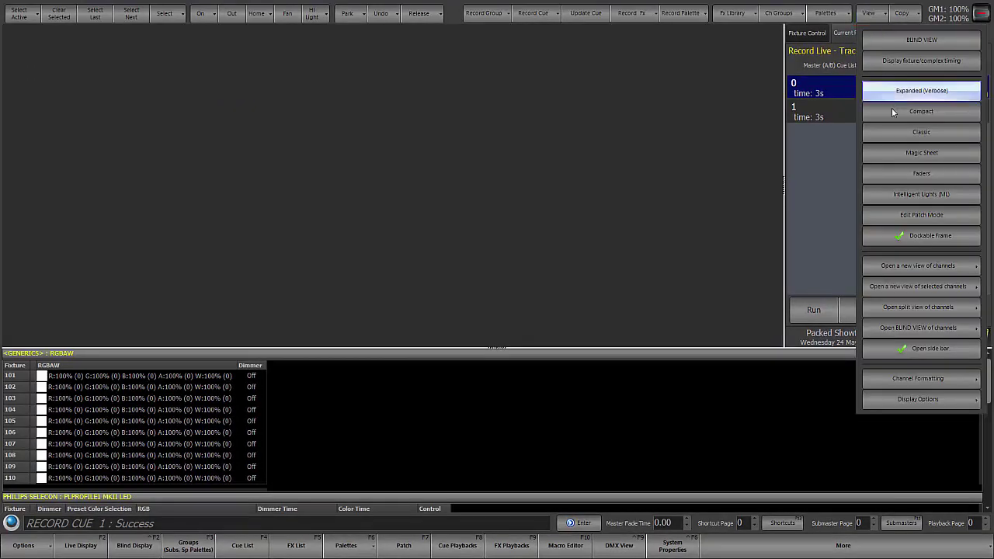
{"action": "left_click", "coordinate": [901, 268]}
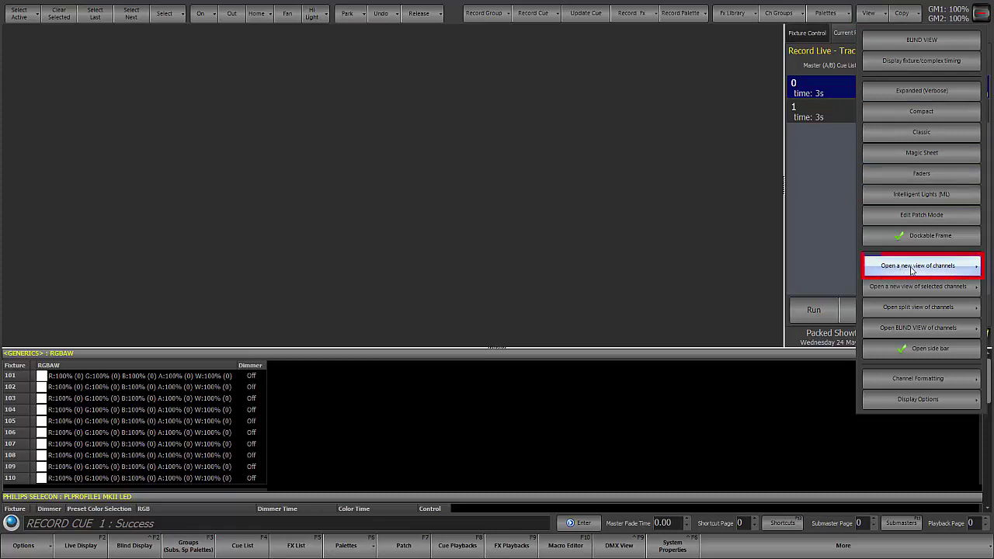
{"action": "left_click", "coordinate": [810, 288]}
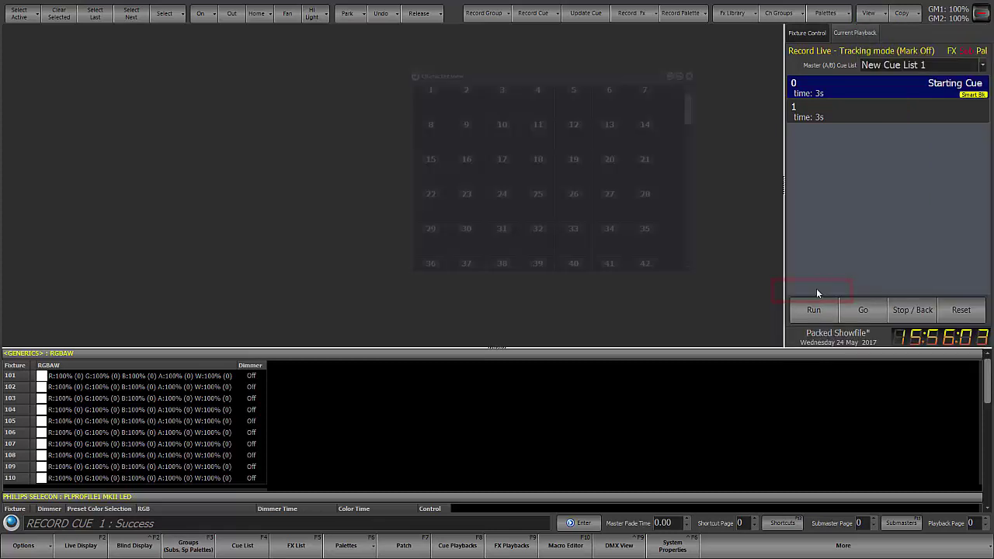
{"action": "left_click_drag", "start_coordinate": [546, 71], "coordinate": [392, 169]}
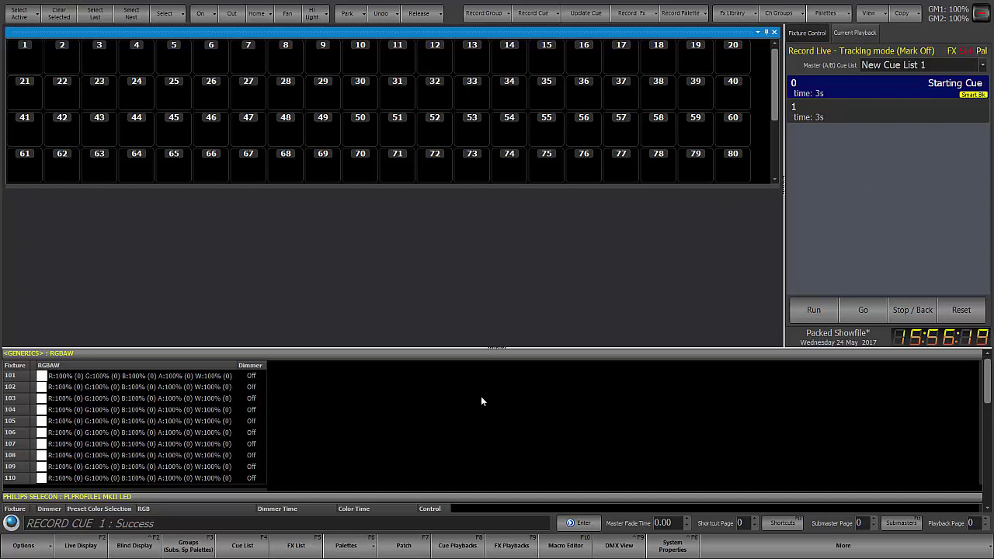
- Open the specific Color palettes and dock their window directly below the channel view
{"action": "left_click", "coordinate": [345, 545]}
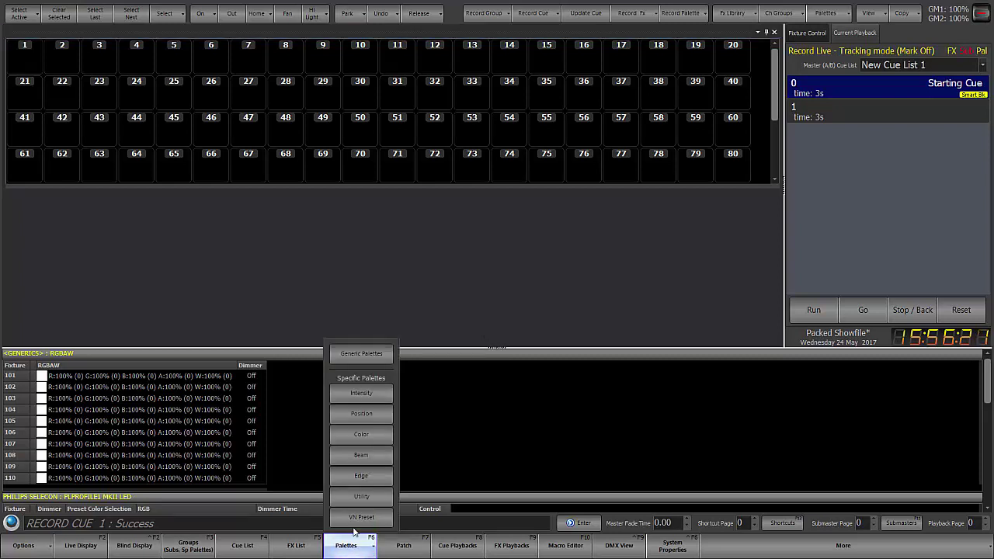
{"action": "left_click", "coordinate": [362, 438]}
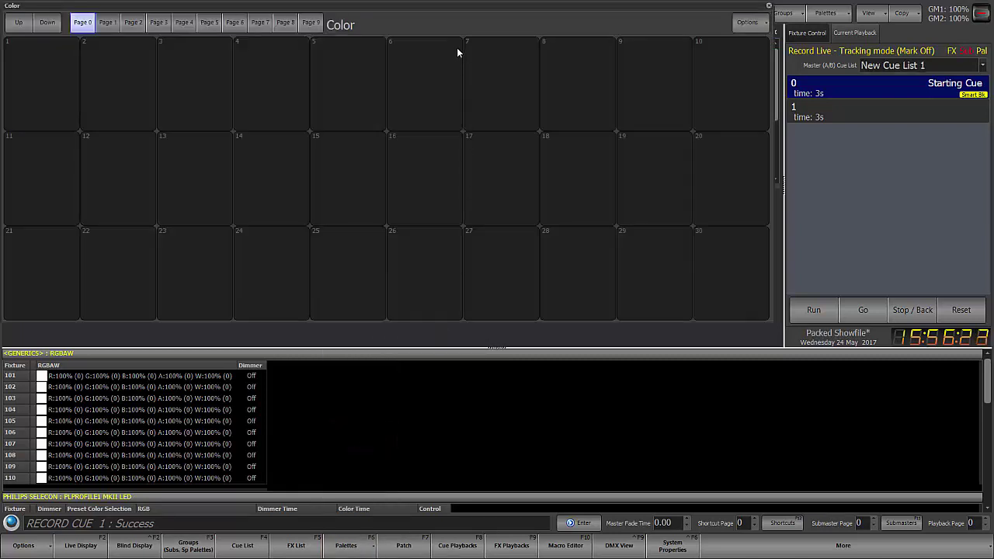
{"action": "left_click_drag", "start_coordinate": [454, 10], "coordinate": [395, 270]}
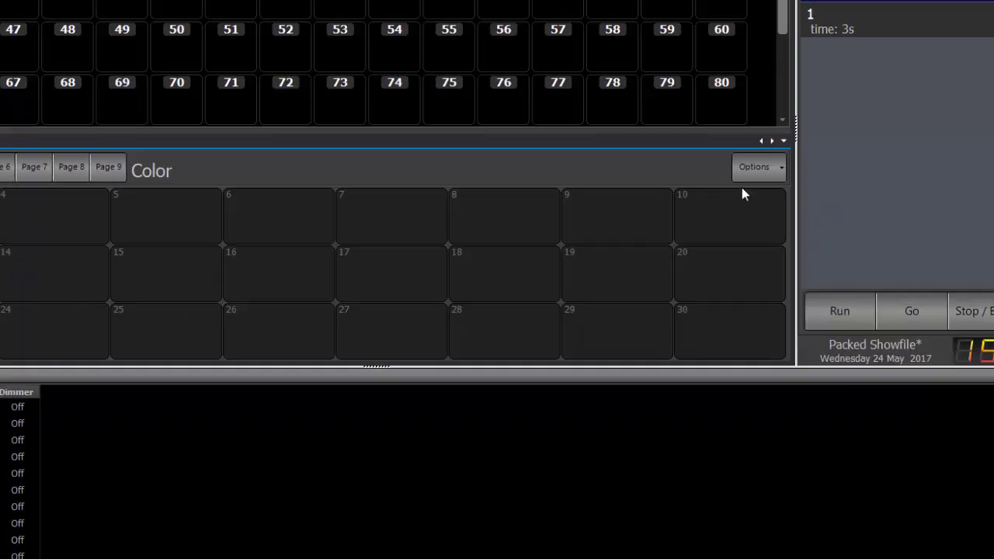
- Set the Color palette grid size to 10 columns by 3 rows
{"action": "left_click", "coordinate": [753, 213]}
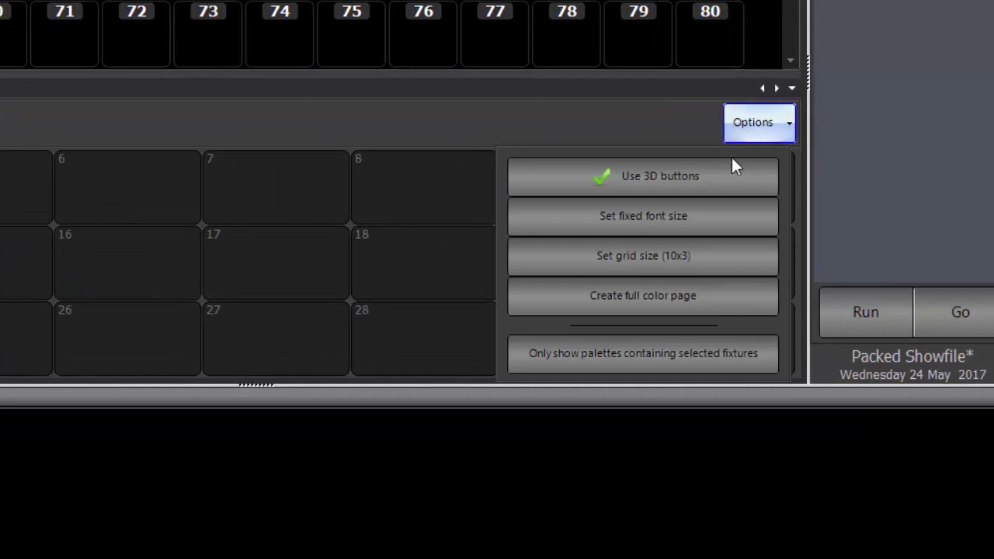
{"action": "left_click", "coordinate": [669, 268]}
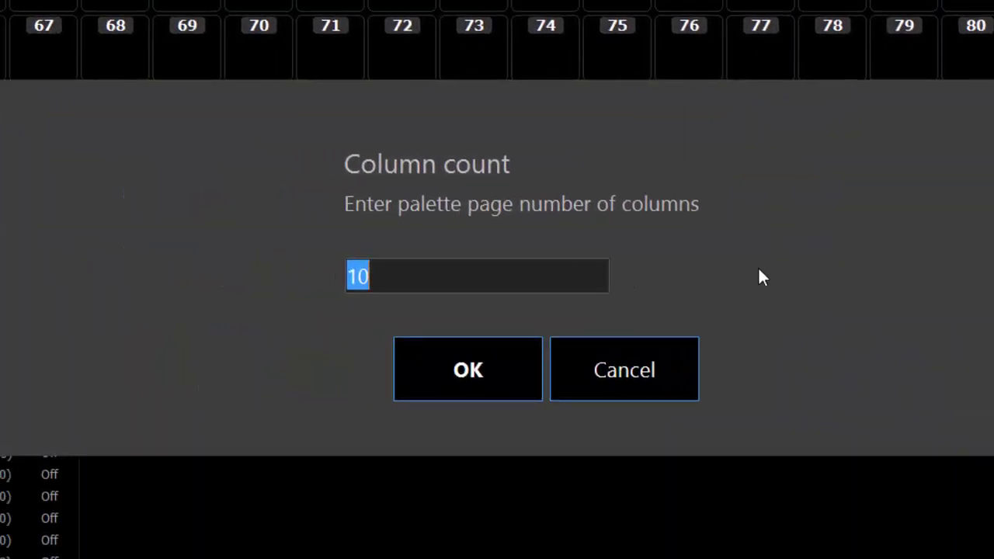
{"action": "key", "text": "Return"}
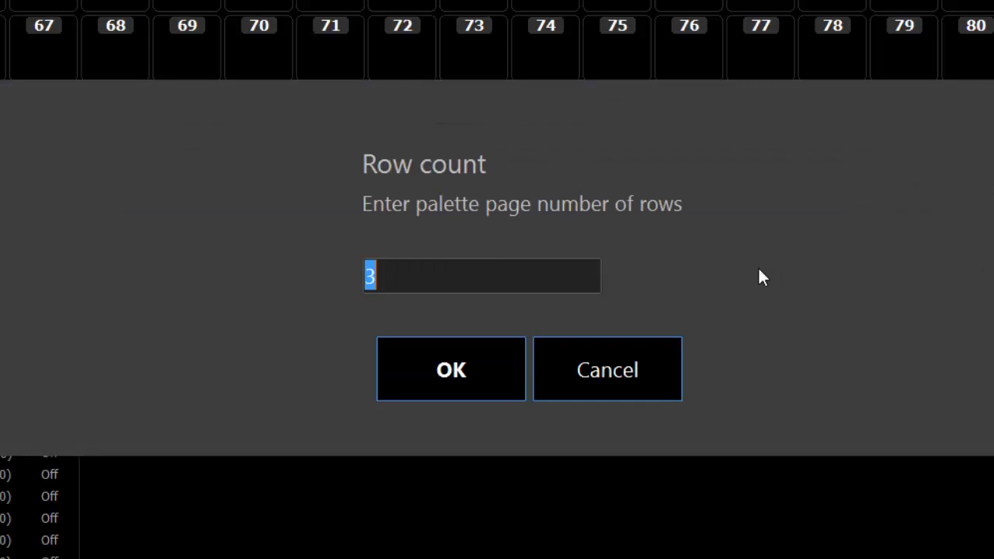
{"action": "key", "text": "Return"}
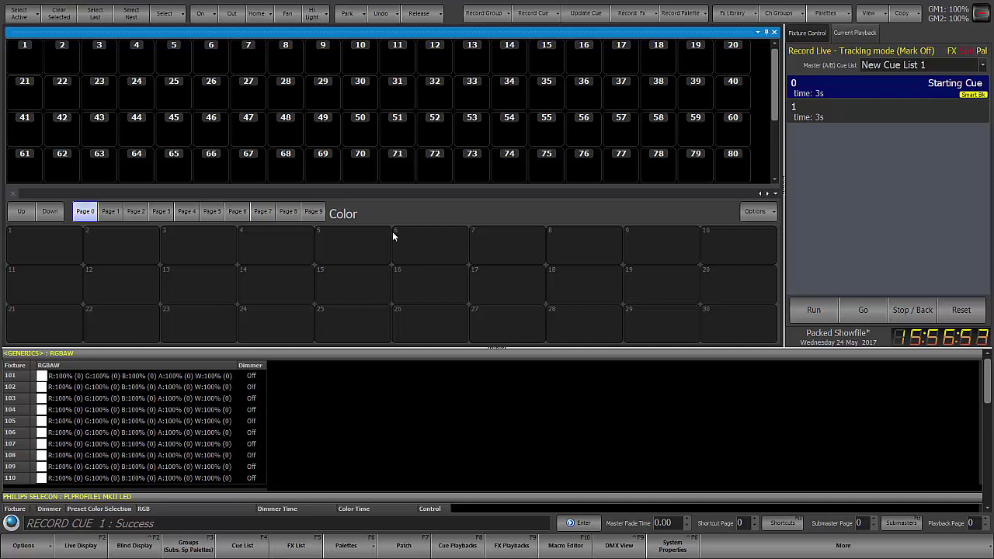
- Select fixtures 101, 111 and 121 in turn to examine each fixture type and its color mixing attributes
{"action": "key", "text": "Page_Down"}
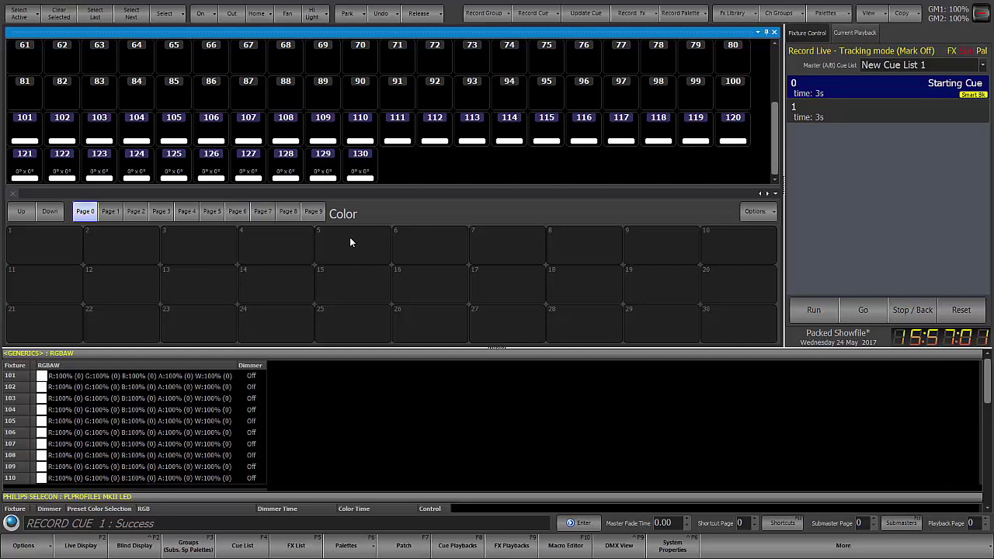
{"action": "left_click", "coordinate": [32, 137]}
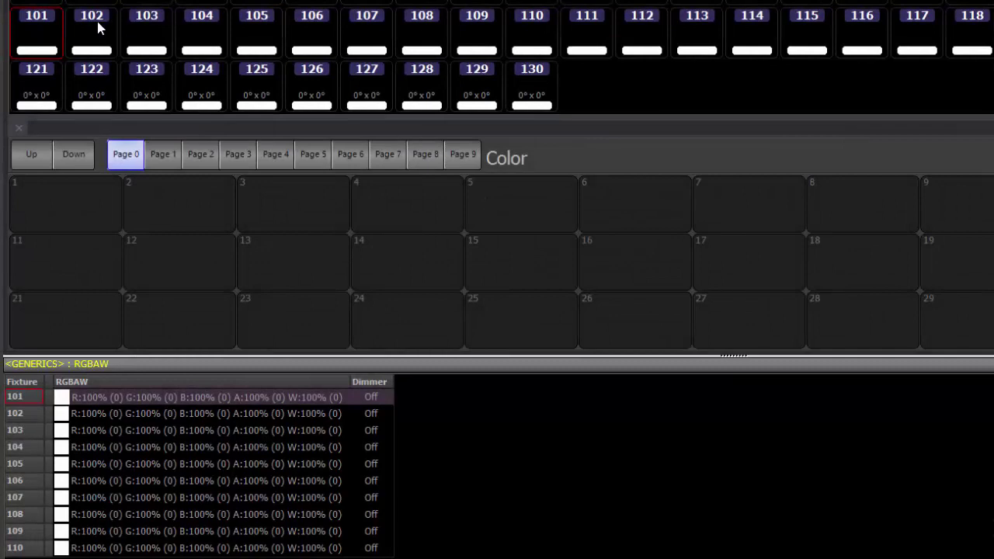
{"action": "left_click", "coordinate": [584, 35]}
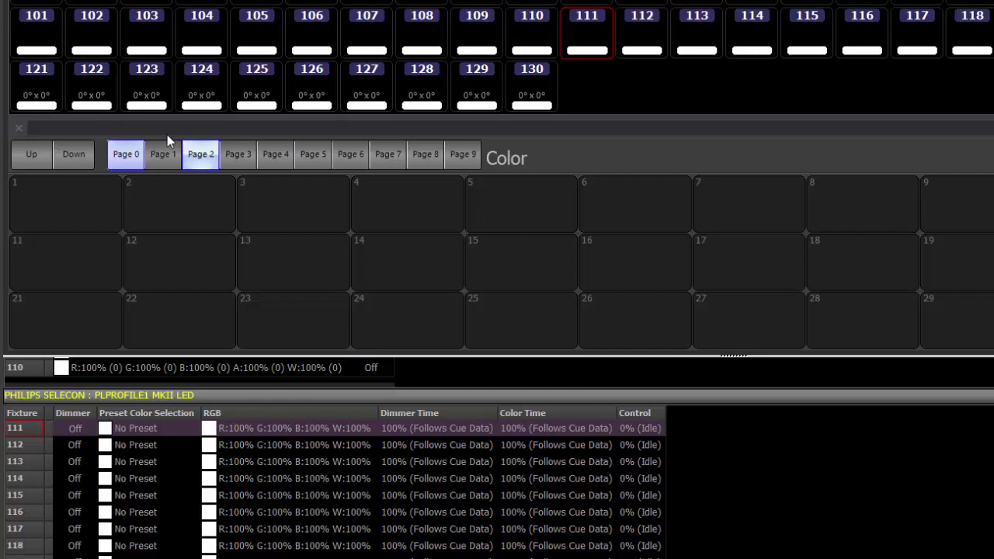
{"action": "left_click", "coordinate": [39, 91]}
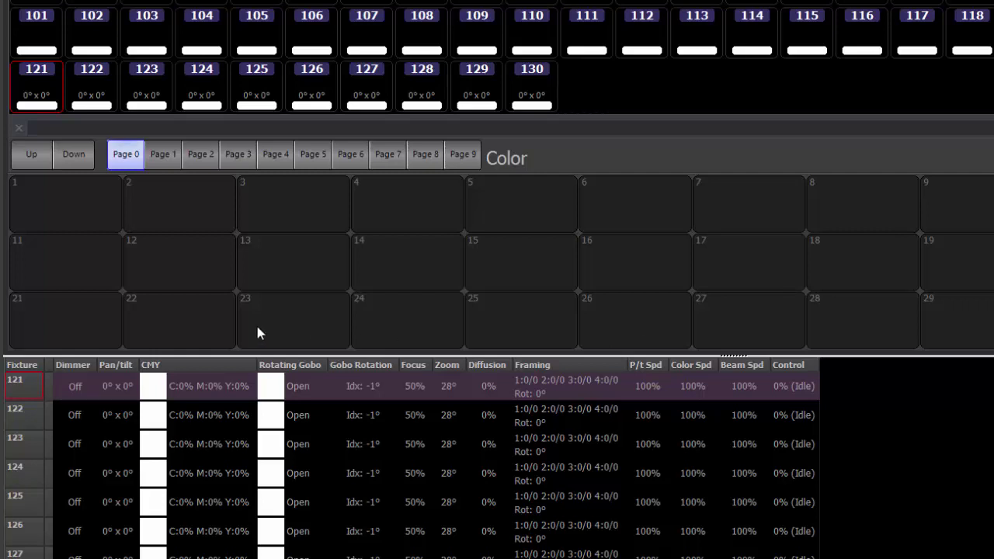
{"action": "scroll", "coordinate": [106, 399], "scroll_direction": "up", "scroll_amount": 2}
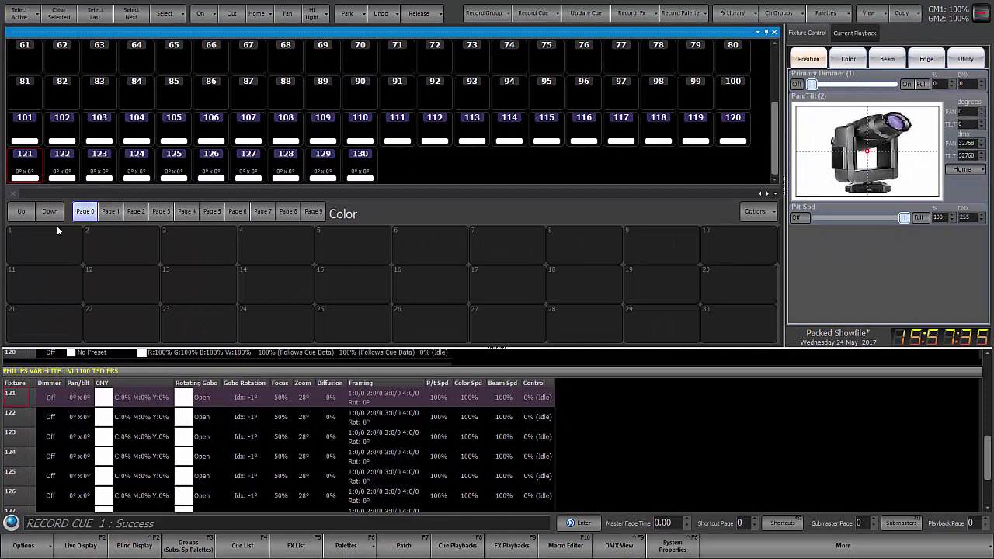
- Bring fixture 101 to full and mix a blue with red 14%, green 20%, blue 100%, amber 41% and white 17%
{"action": "type", "text": "1"}
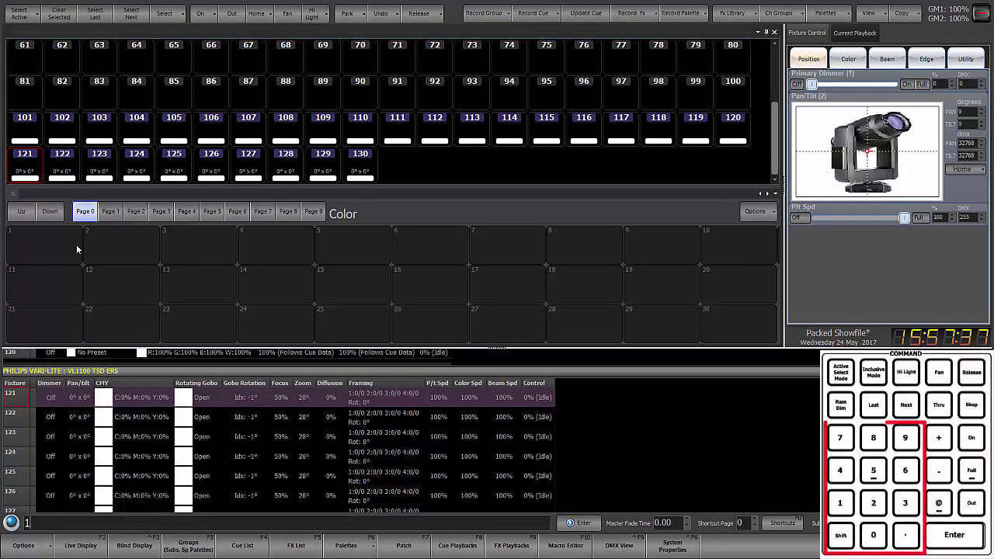
{"action": "type", "text": "01f"}
{"action": "key", "text": "Return"}
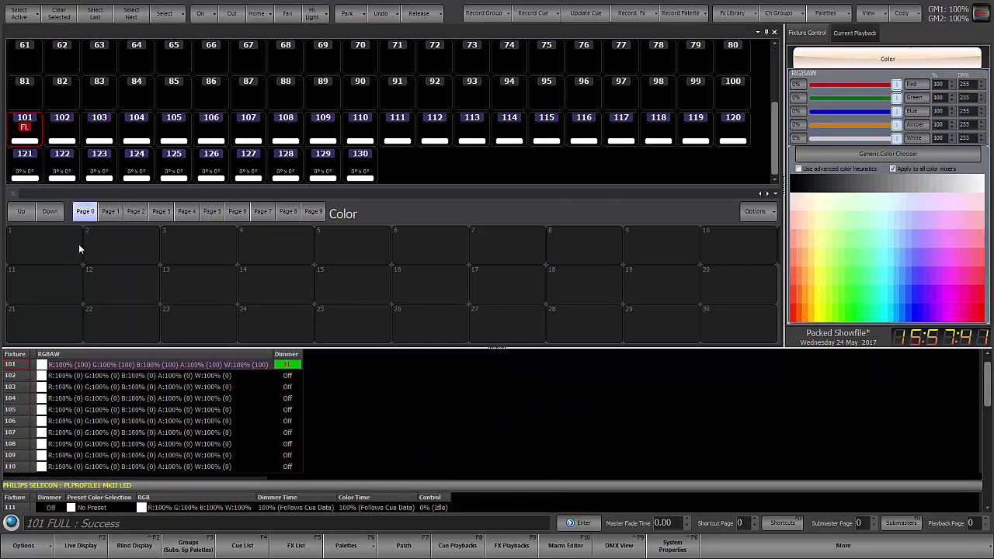
{"action": "left_click", "coordinate": [914, 293]}
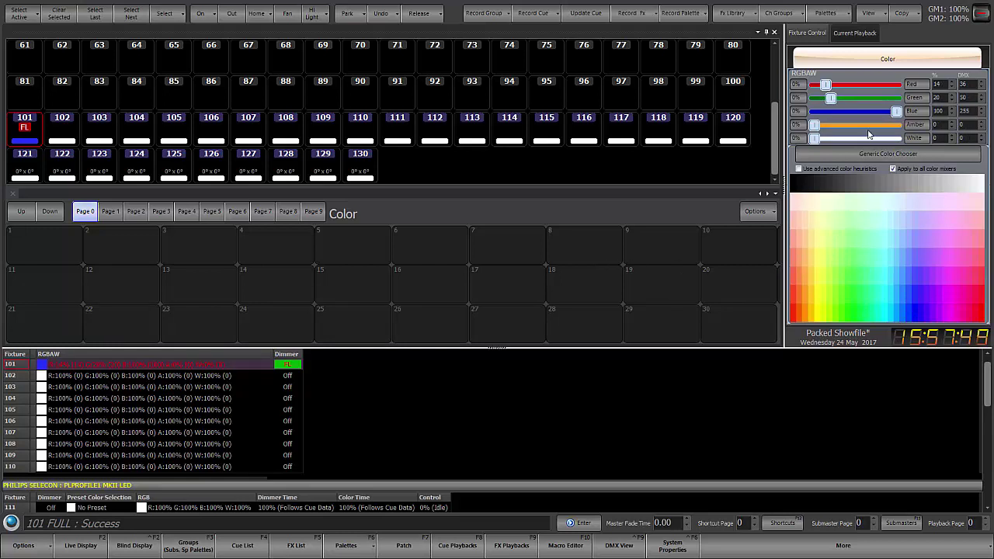
{"action": "left_click_drag", "start_coordinate": [813, 125], "coordinate": [829, 139]}
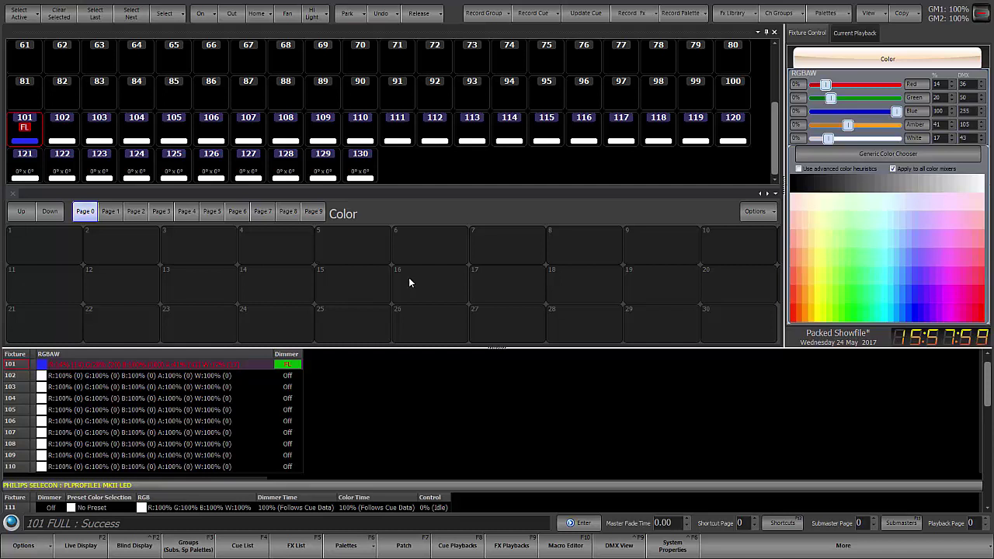
- Record fixture 101's color into Color palette 1 with the label Blue
{"action": "key", "text": "r"}
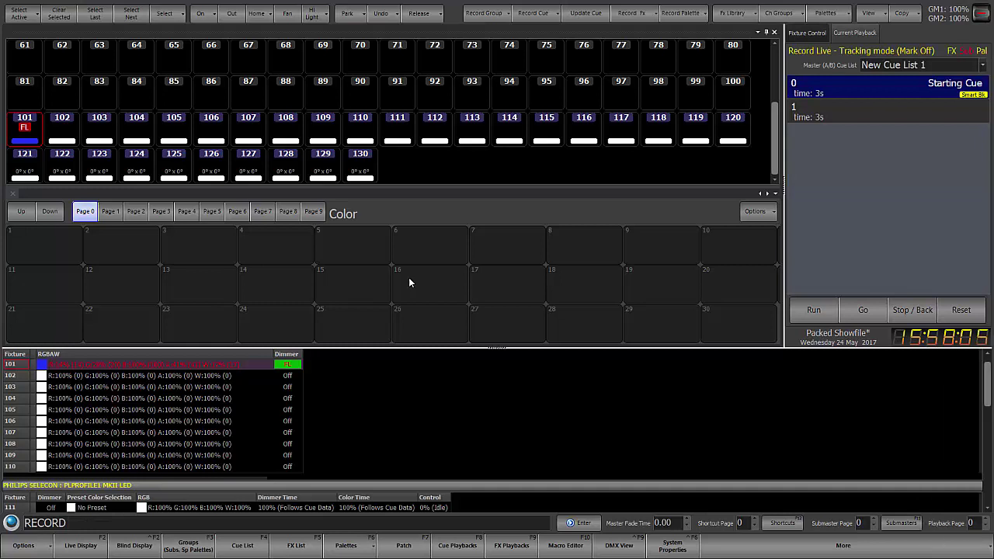
{"action": "left_click", "coordinate": [49, 244]}
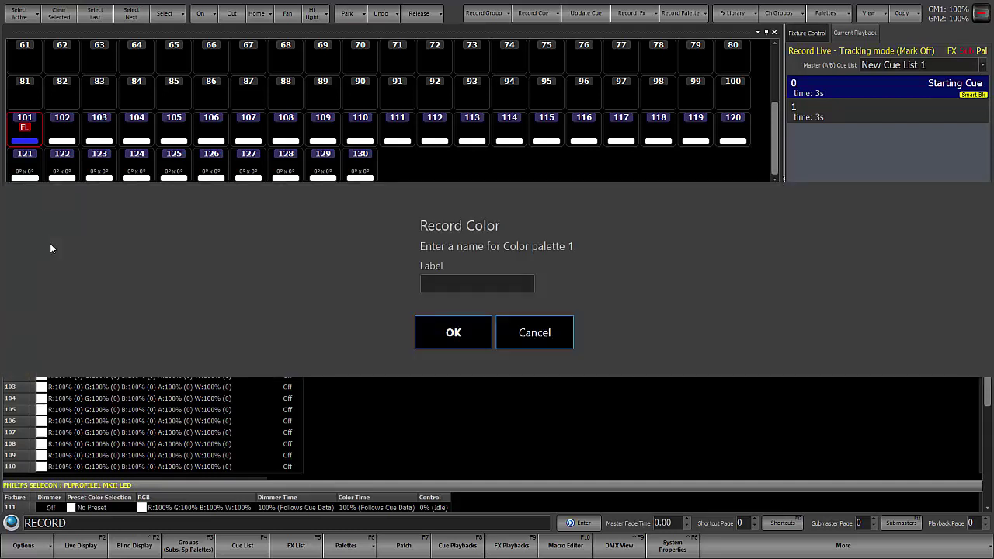
{"action": "type", "text": "Blue"}
{"action": "key", "text": "Return"}
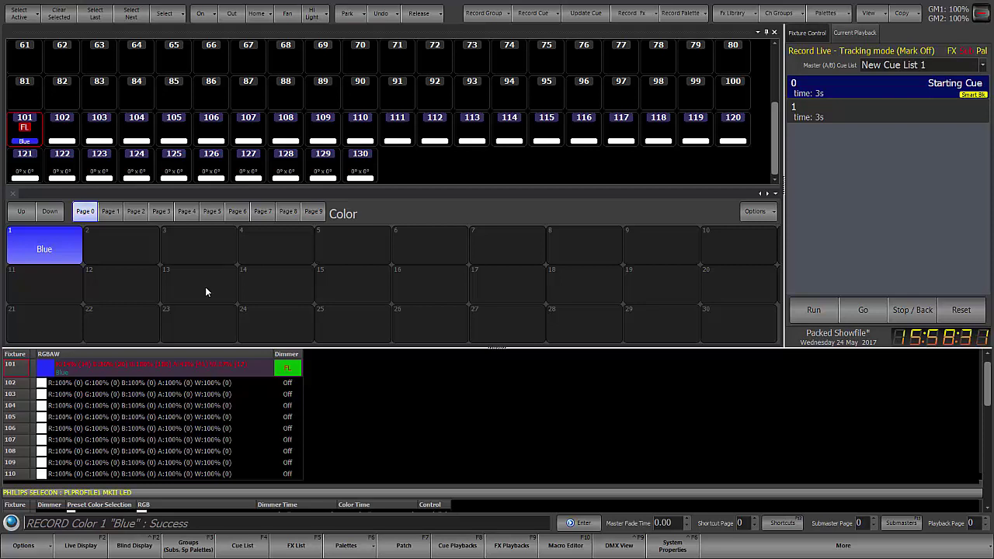
- Apply the Blue palette to fixture 102 and to the whole group of fixtures 101 through 110
{"action": "key", "text": "Right"}
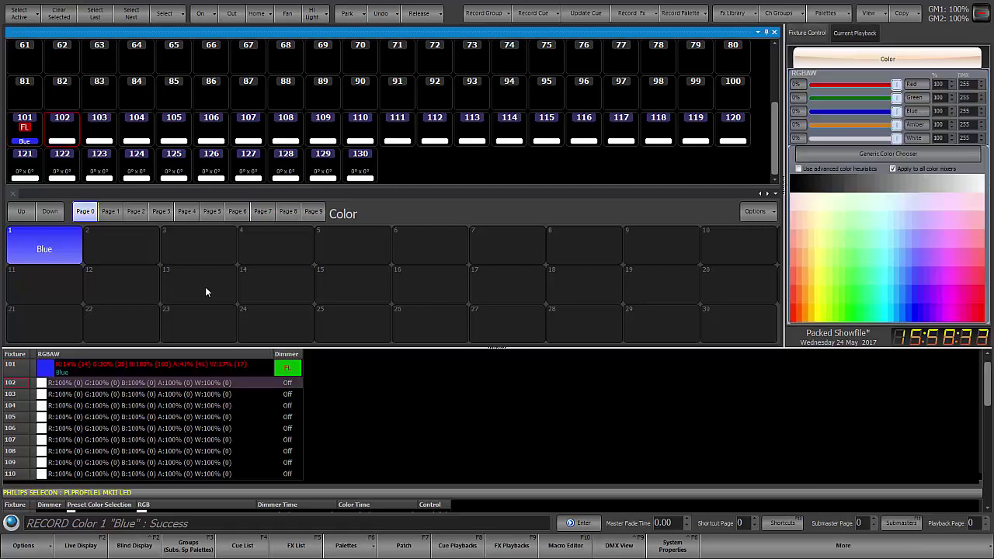
{"action": "left_click", "coordinate": [70, 247]}
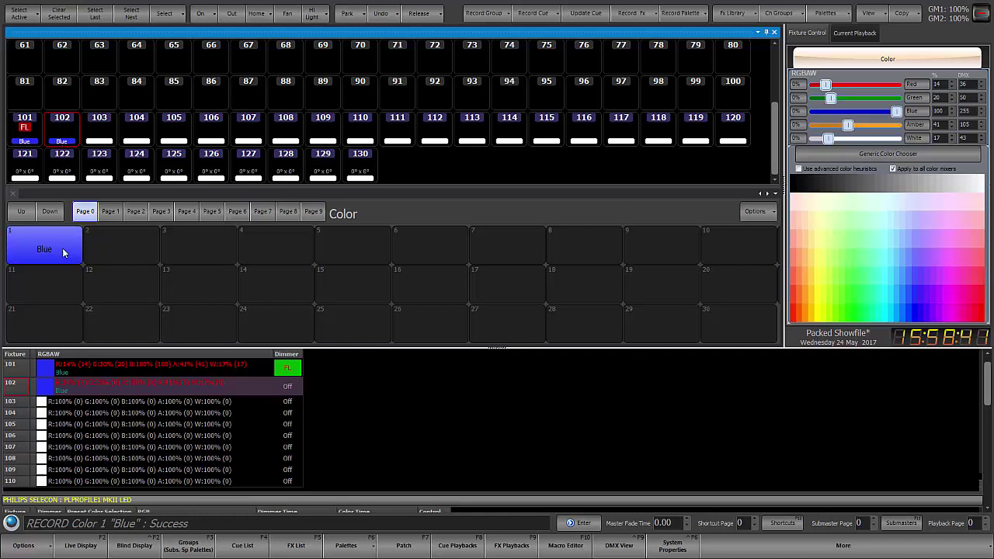
{"action": "type", "text": "1"}
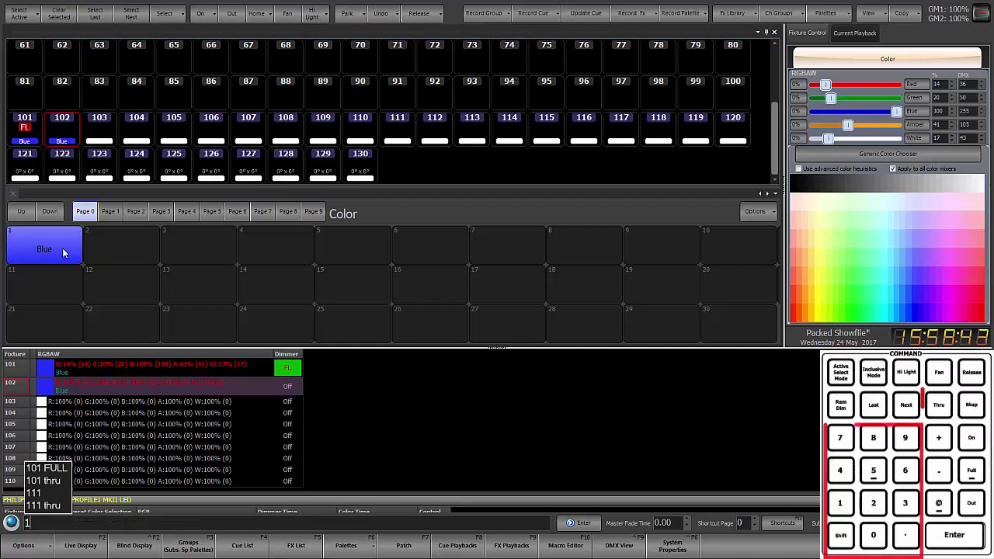
{"action": "type", "text": "01 t"}
{"action": "key", "text": "Return"}
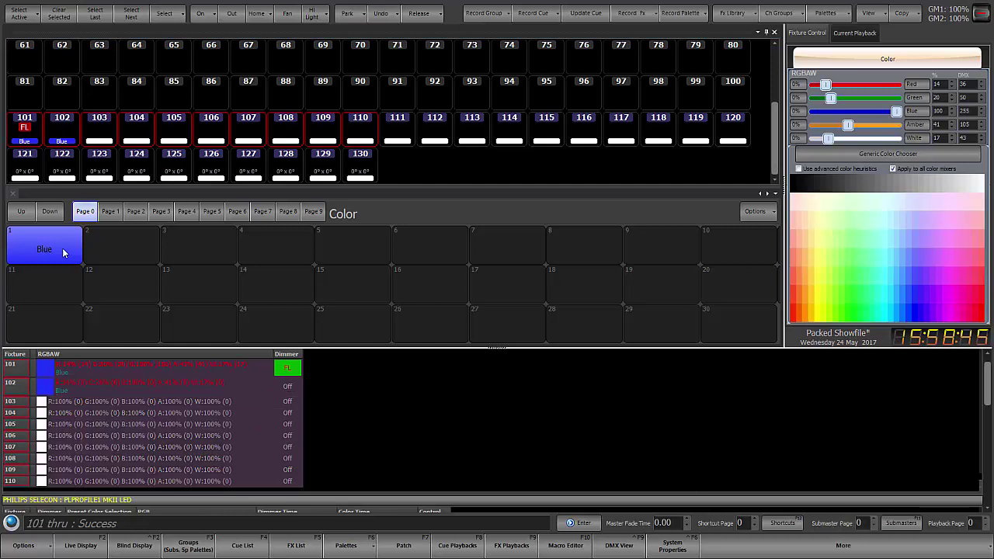
{"action": "left_click", "coordinate": [57, 248]}
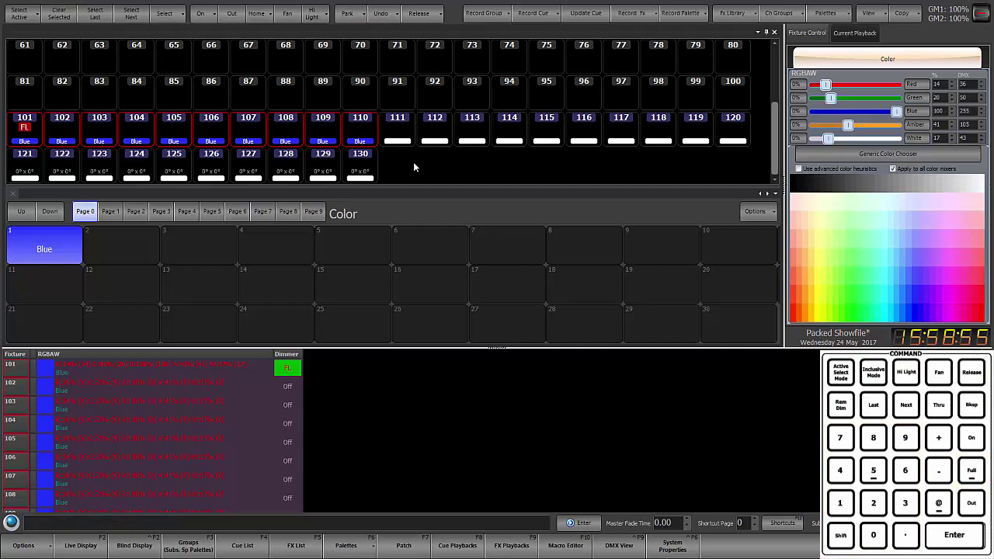
- Bring fixture 111 to full, apply the Blue palette to it, and inspect its color attributes
{"action": "type", "text": "111 full"}
{"action": "key", "text": "Return"}
{"action": "left_click", "coordinate": [70, 251]}
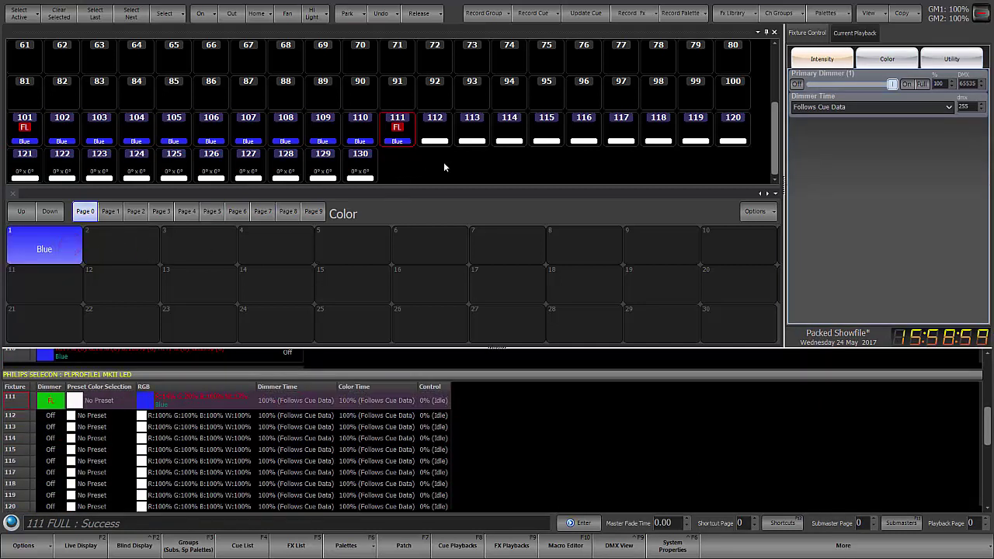
{"action": "left_click", "coordinate": [889, 62]}
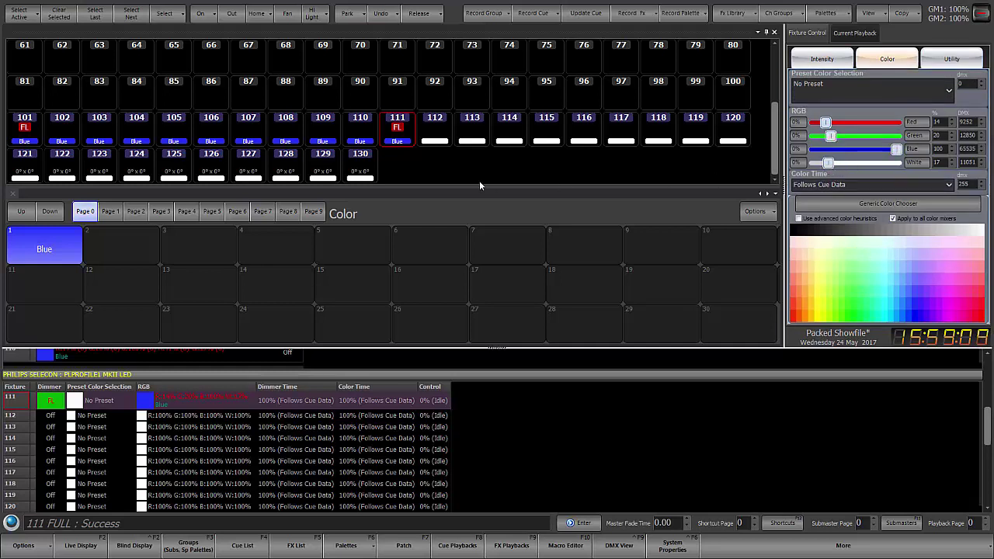
- Compare the color mixing attributes of fixture 110 with those of fixture 111
{"action": "left_click", "coordinate": [363, 135]}
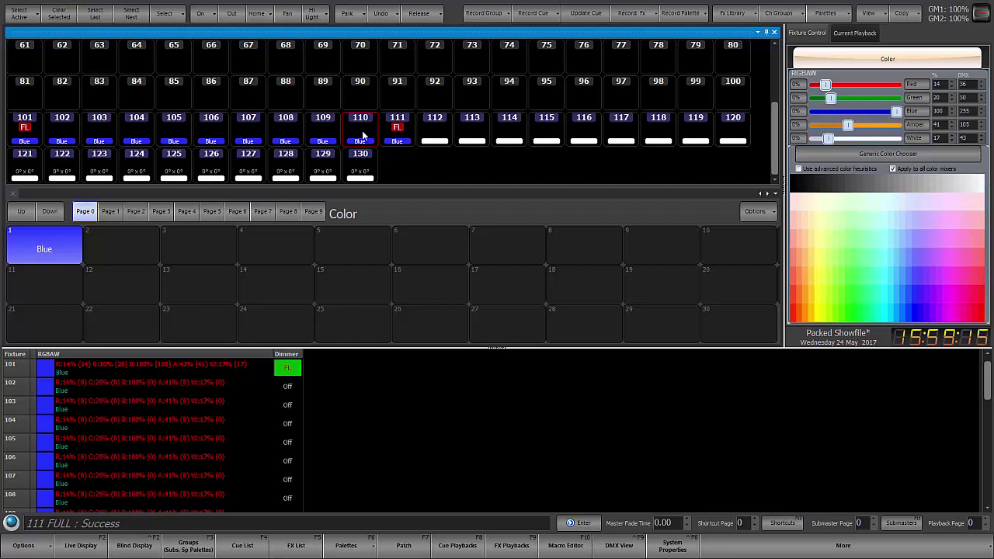
{"action": "left_click", "coordinate": [400, 128]}
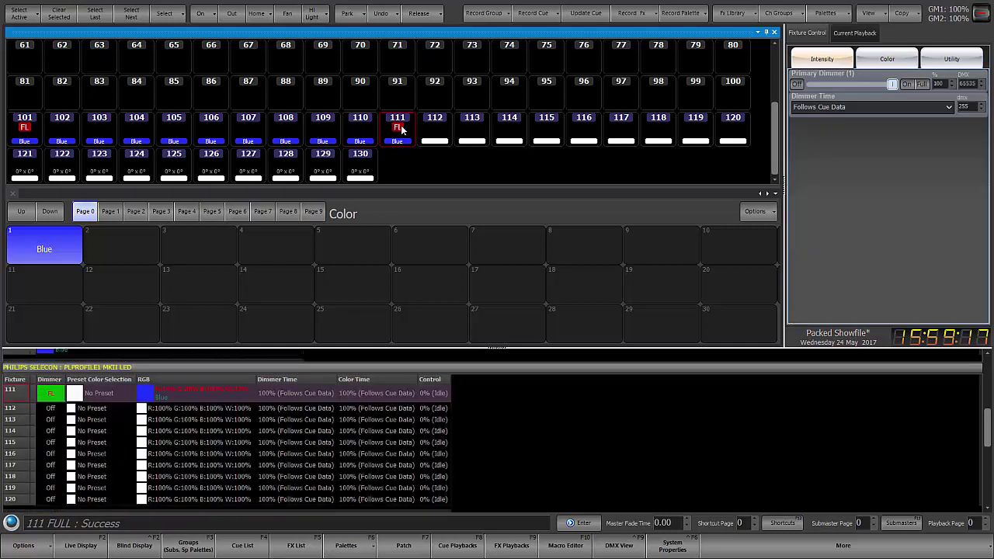
{"action": "left_click", "coordinate": [894, 60]}
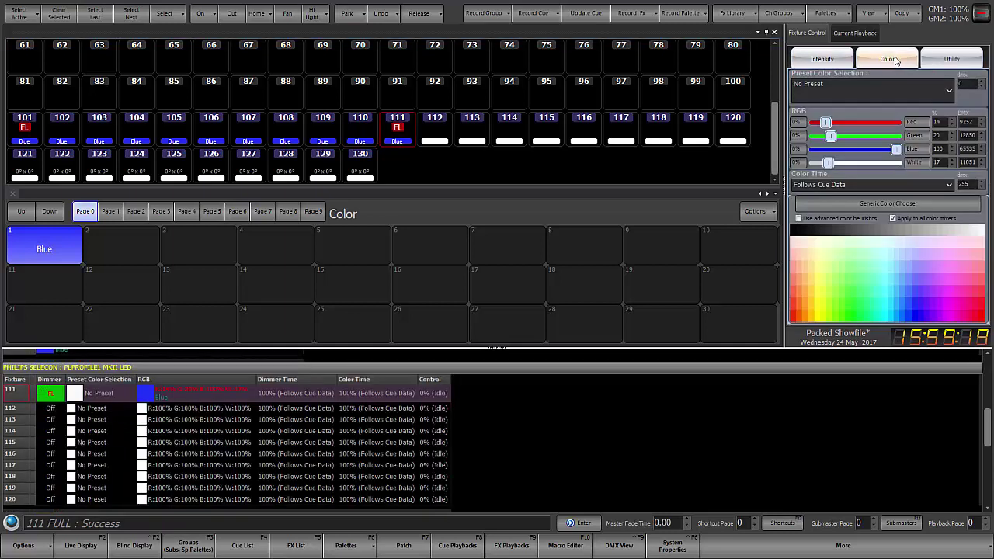
{"action": "left_click", "coordinate": [362, 133]}
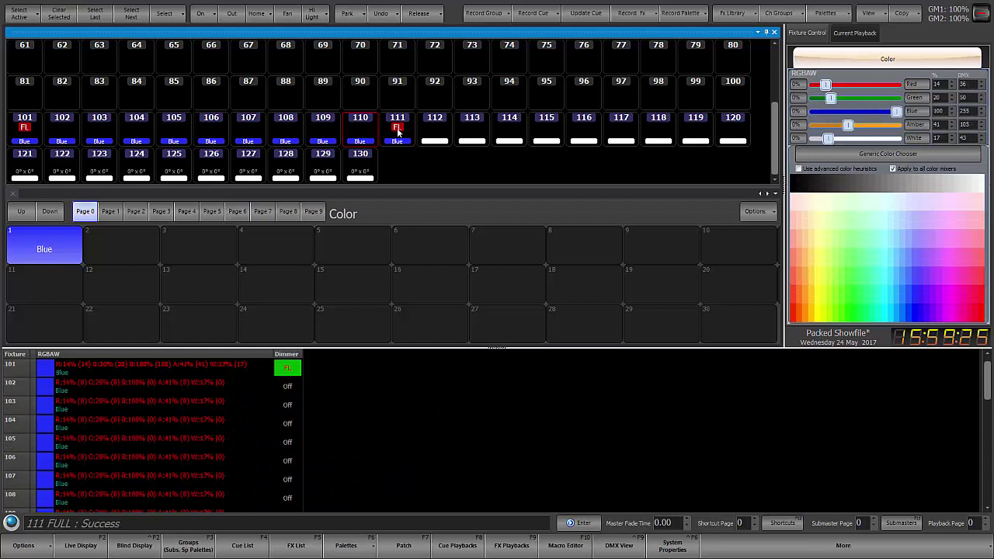
{"action": "left_click", "coordinate": [397, 132]}
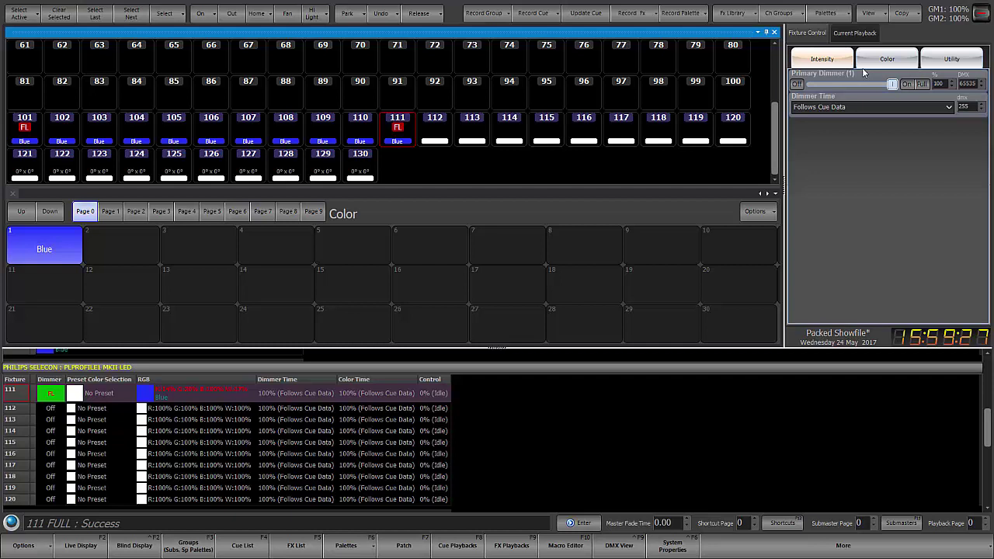
- Mix fixture 111's color to red 28%, green 27%, blue 100%, white 11% and update Color palette 1 with it
{"action": "left_click", "coordinate": [893, 60]}
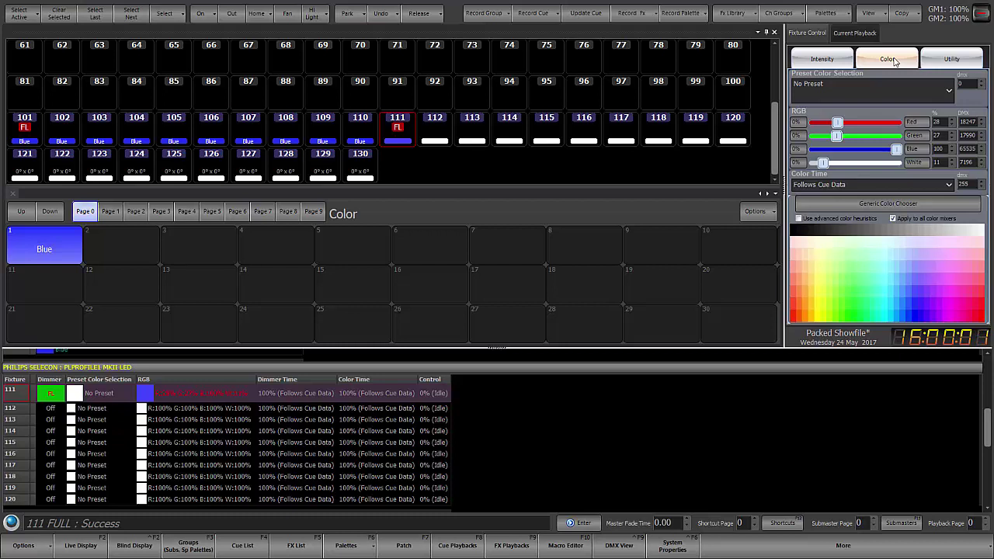
{"action": "key", "text": "u"}
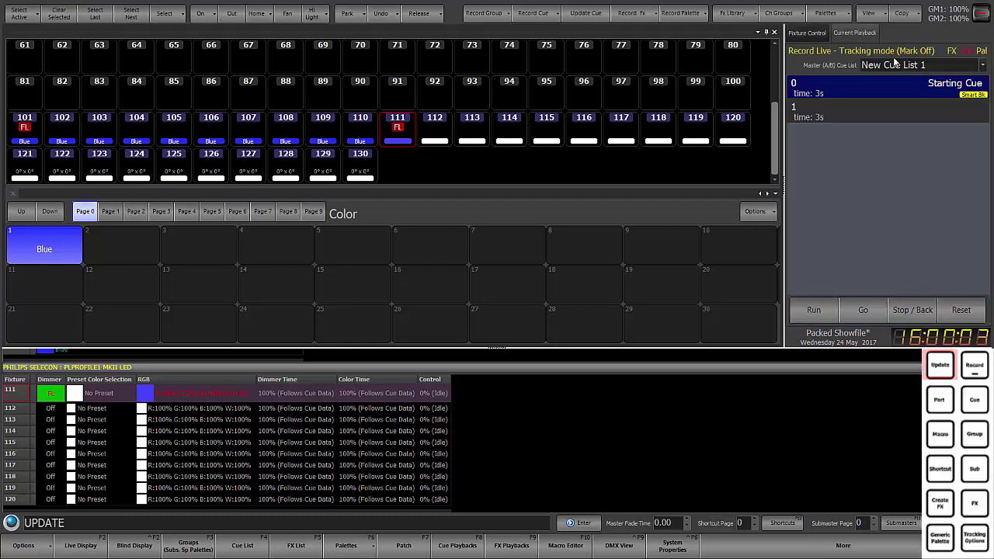
{"action": "left_click", "coordinate": [57, 248]}
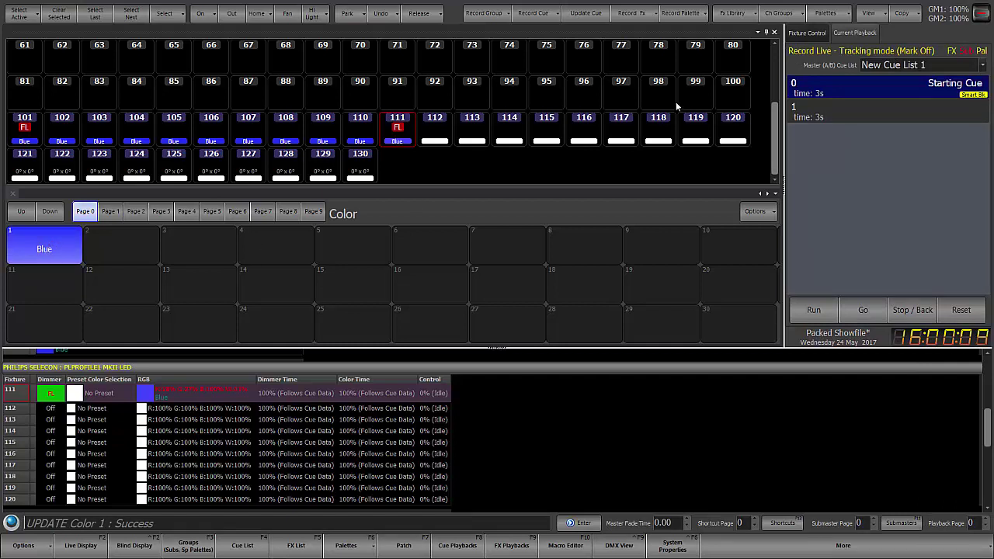
- Check the updated color values of fixture 111 against those of fixture 110, ending with fixture 111 selected
{"action": "left_click", "coordinate": [823, 31]}
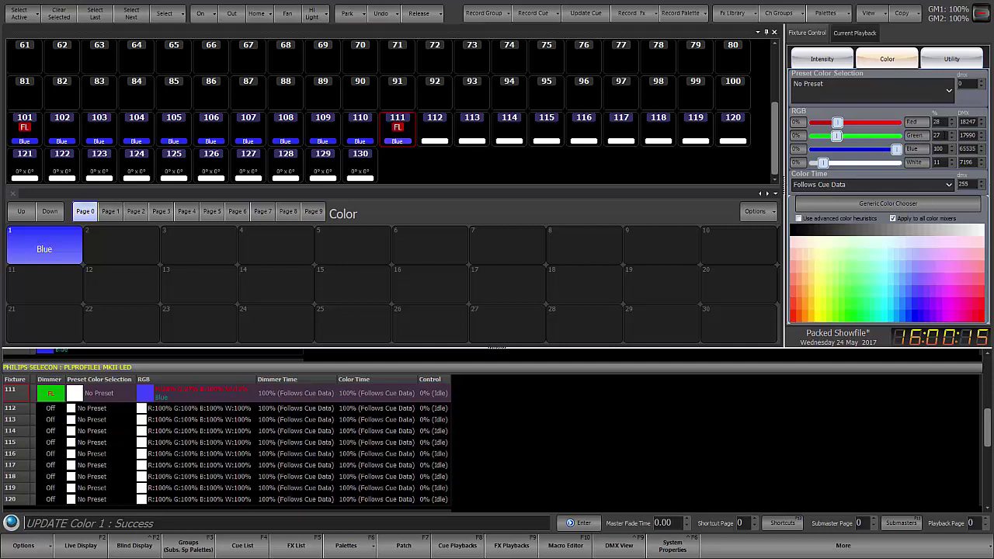
{"action": "left_click", "coordinate": [362, 134]}
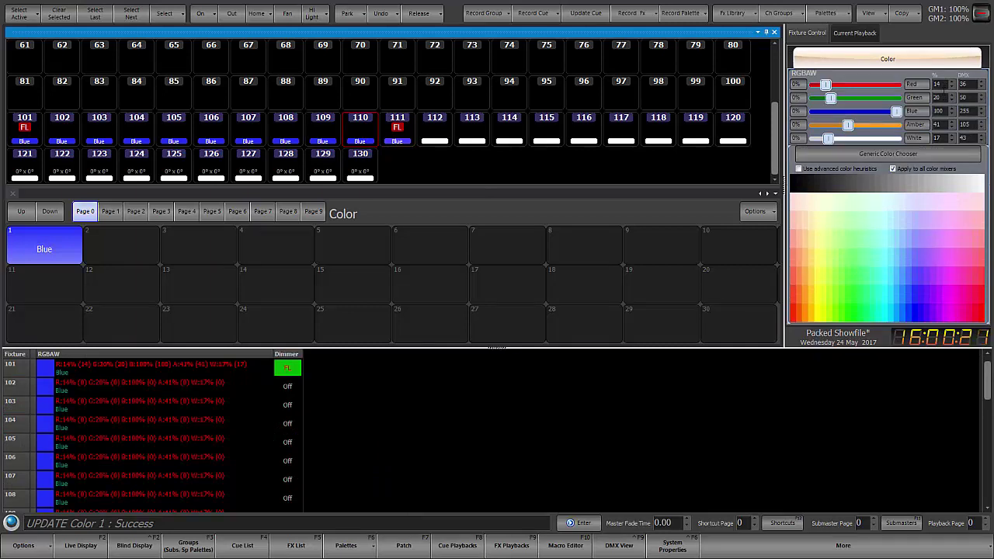
{"action": "left_click", "coordinate": [411, 129]}
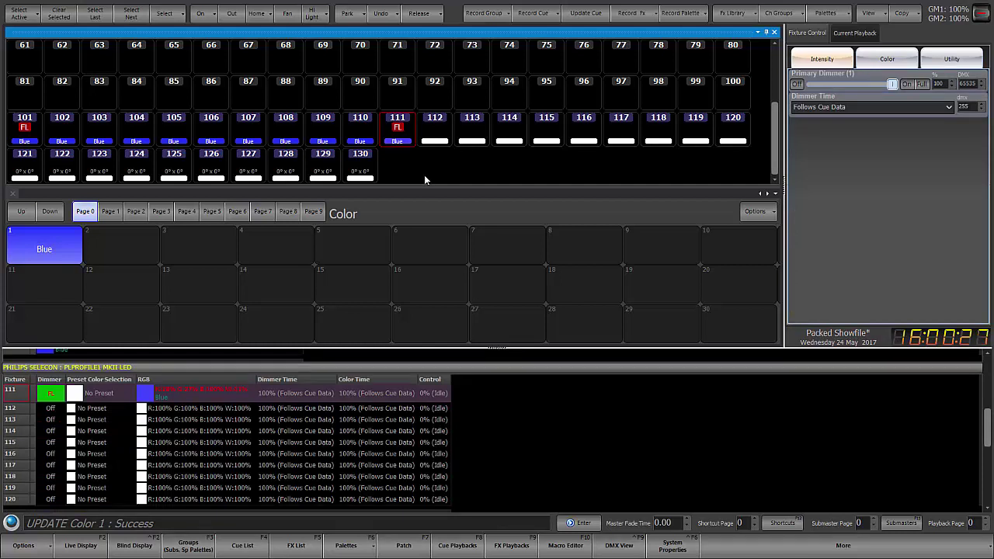
- Advance the selection to fixture 112, apply the Blue palette to it, and show its color attributes
{"action": "key", "text": "n"}
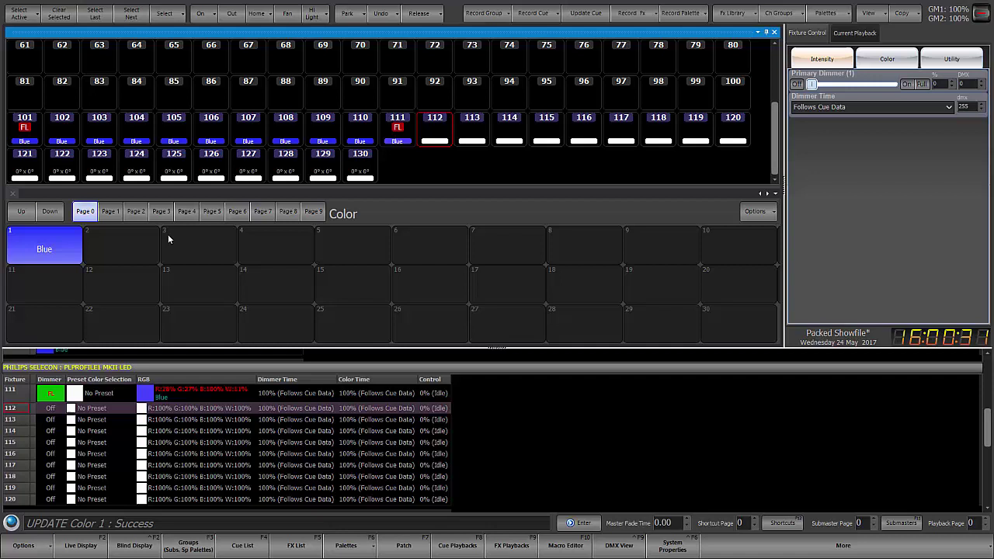
{"action": "left_click", "coordinate": [62, 248]}
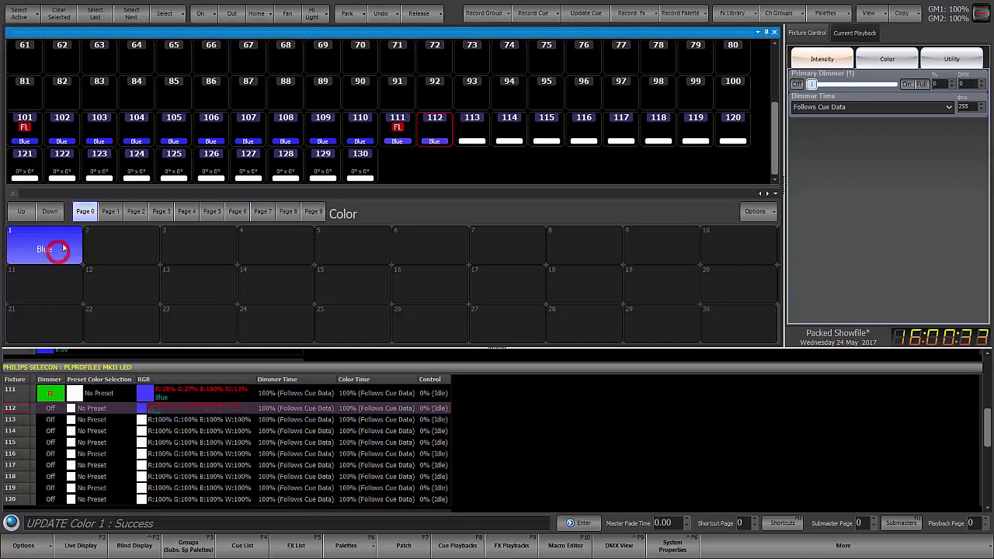
{"action": "left_click", "coordinate": [887, 59]}
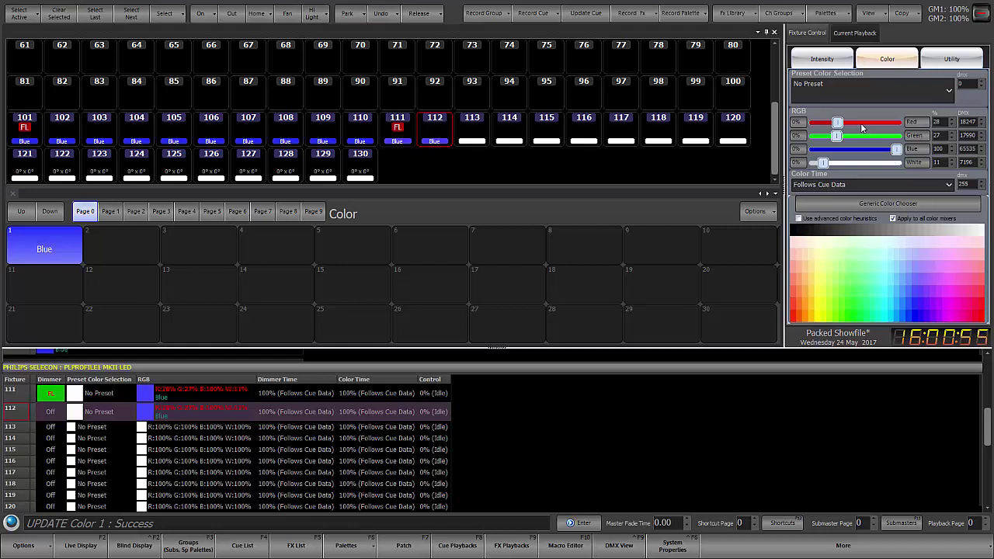
- Select the whole group of fixtures 111 through 120 and apply the Blue palette to them
{"action": "type", "text": "111"}
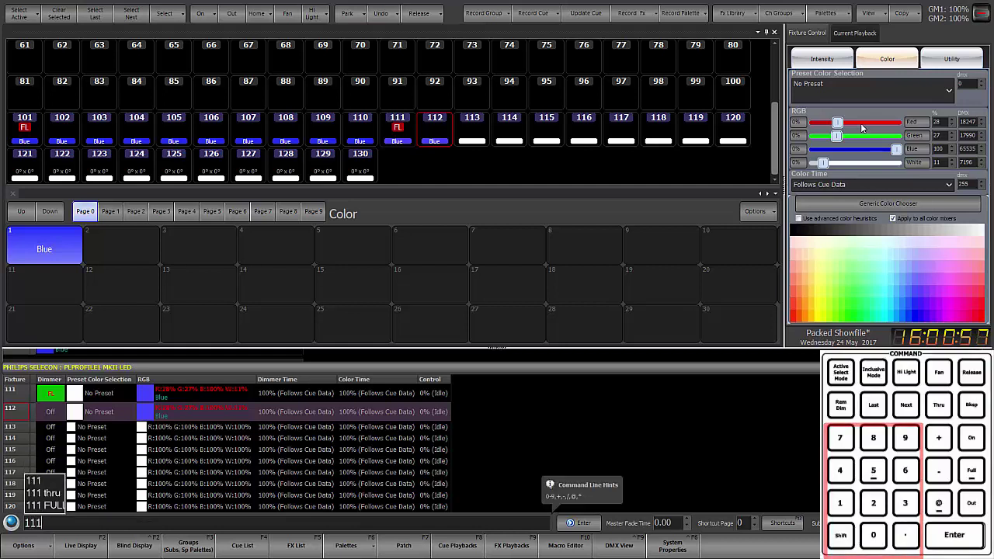
{"action": "key", "text": "slash"}
{"action": "key", "text": "Return"}
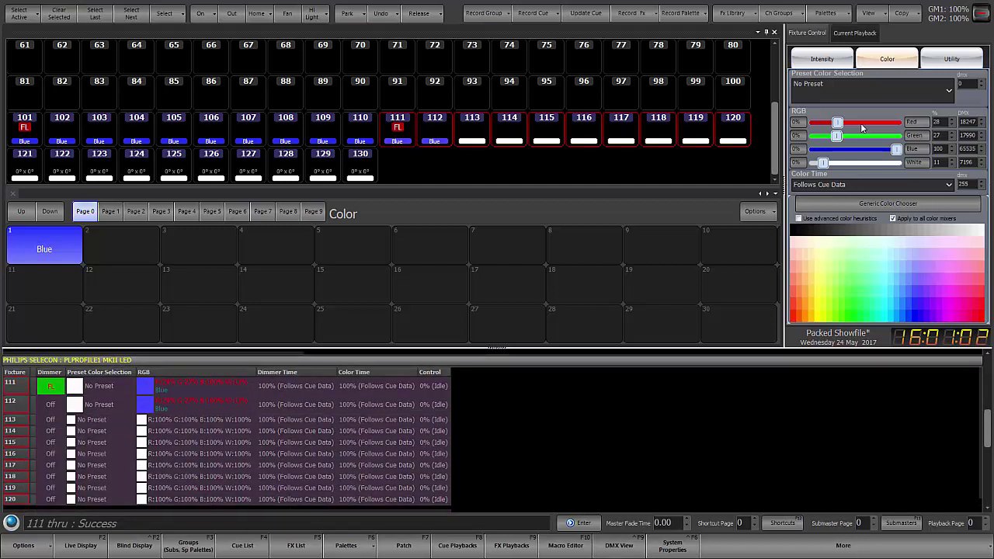
{"action": "left_click", "coordinate": [70, 249]}
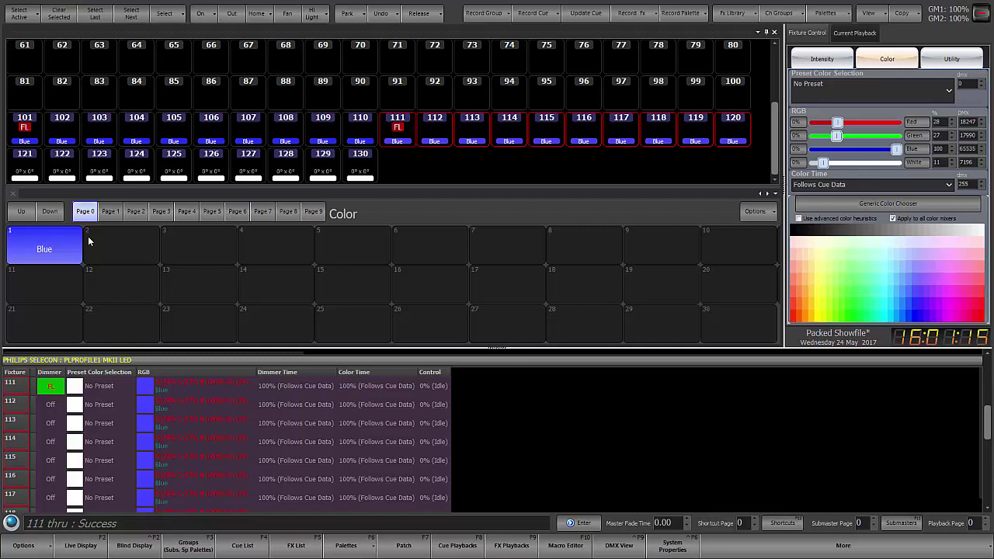
- Bring fixture 121 to full and apply the Blue palette to it
{"action": "type", "text": "121"}
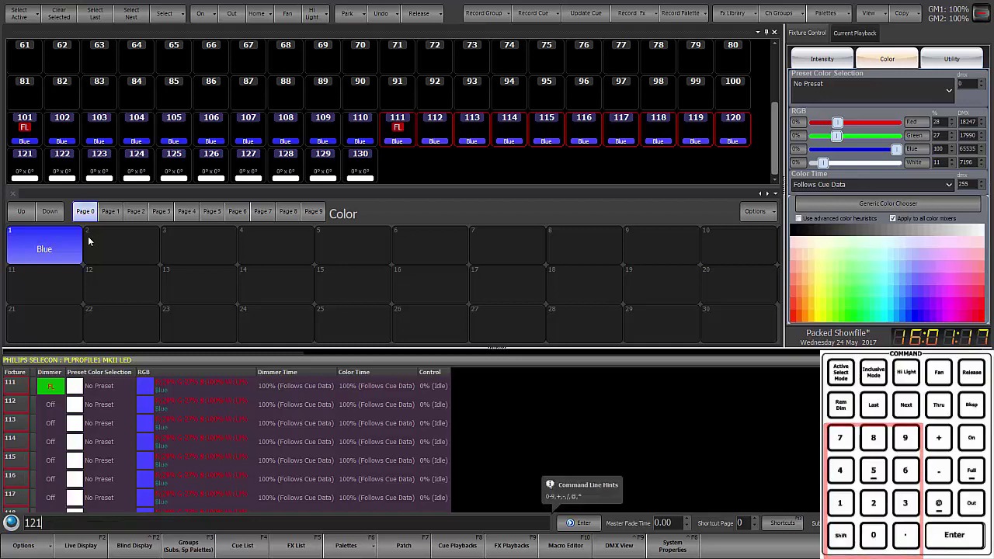
{"action": "key", "text": "Return"}
{"action": "key", "text": "f"}
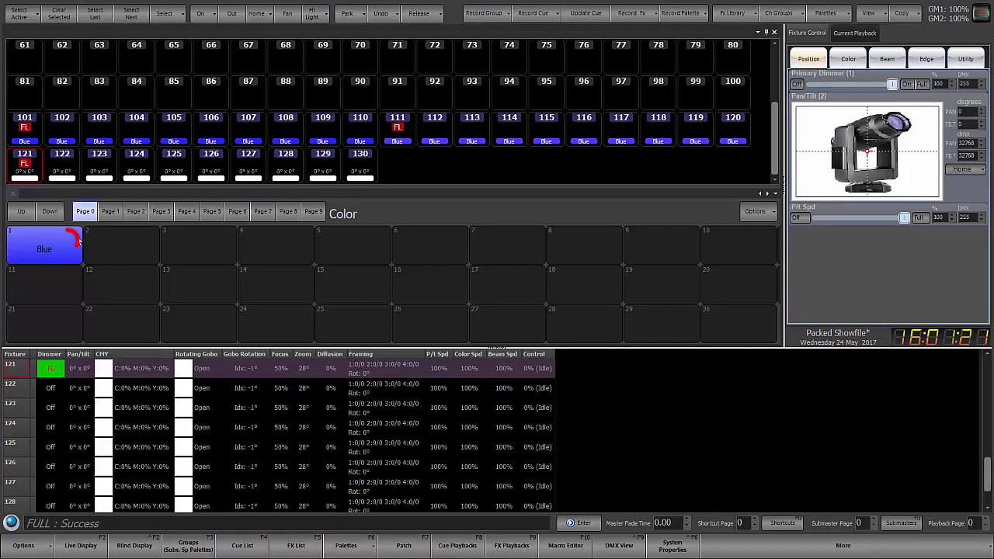
{"action": "left_click", "coordinate": [67, 241]}
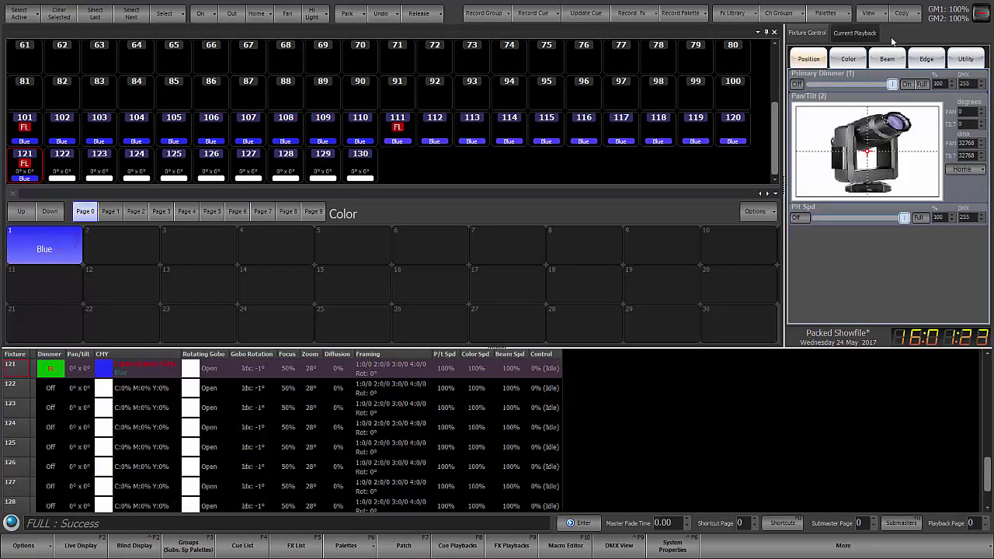
- Mix fixture 121's color to cyan 100%, magenta 76%, yellow 8% and update Color palette 1 with it
{"action": "left_click", "coordinate": [852, 60]}
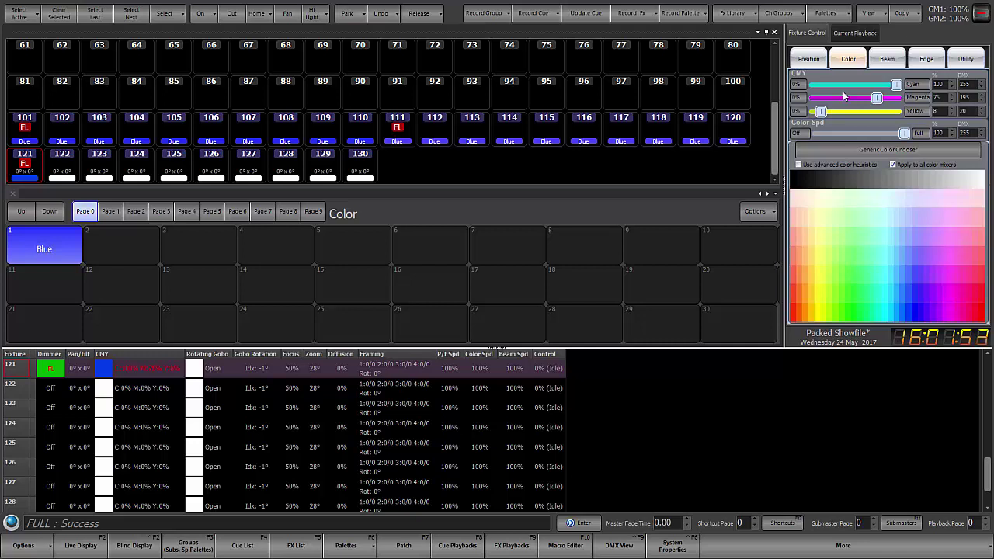
{"action": "key", "text": "u"}
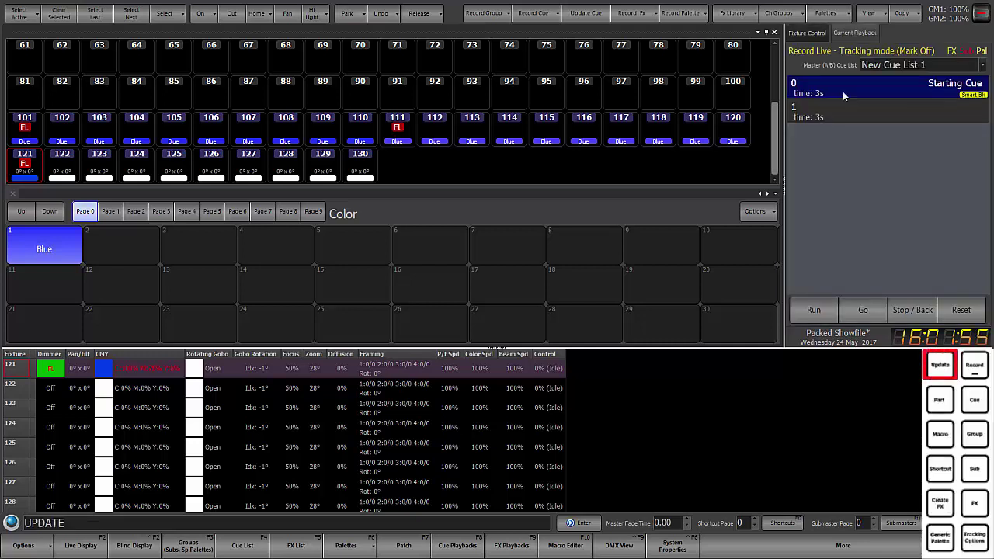
{"action": "left_click", "coordinate": [62, 247]}
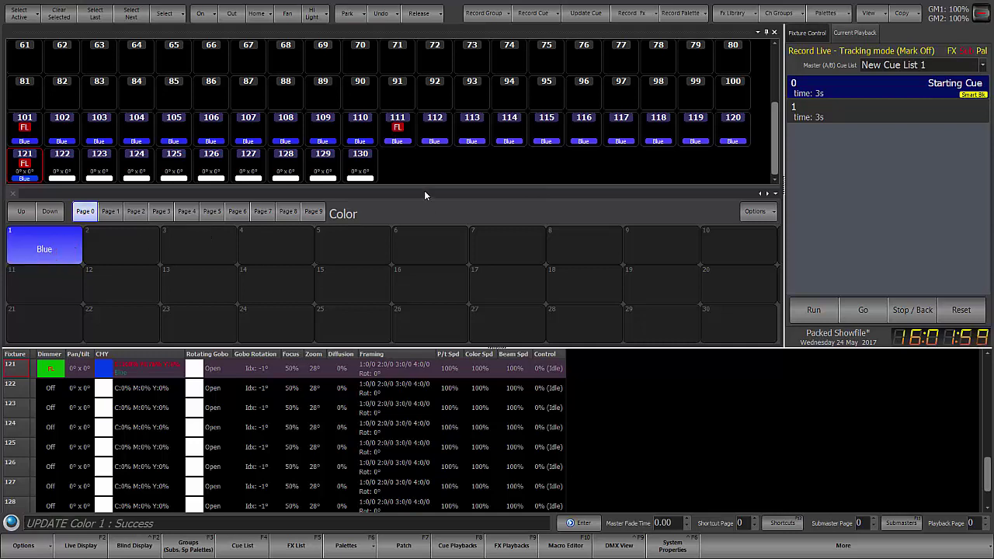
- Apply the Blue palette to the whole group of fixtures 121 through 130 and clear the selection
{"action": "type", "text": "121"}
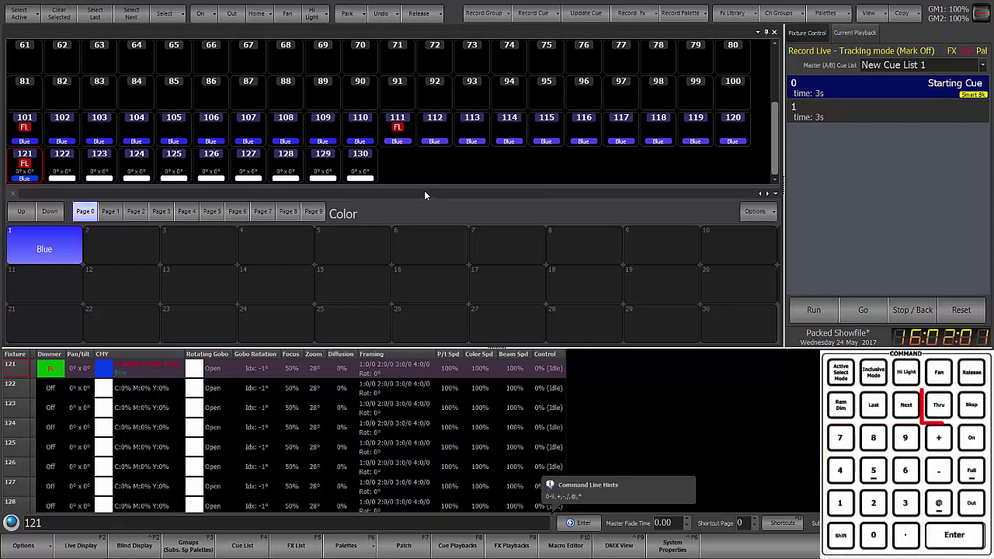
{"action": "key", "text": "slash"}
{"action": "key", "text": "Return"}
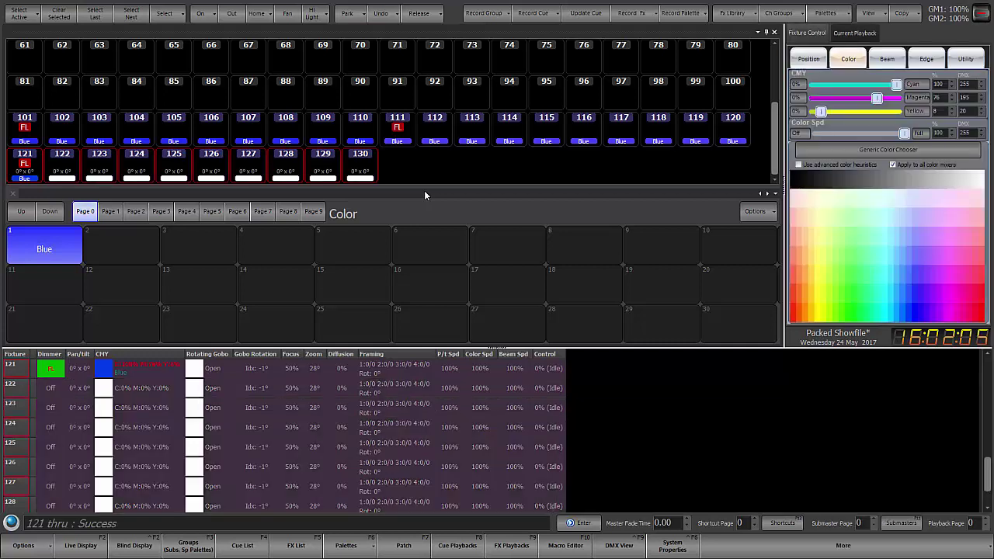
{"action": "left_click", "coordinate": [54, 249]}
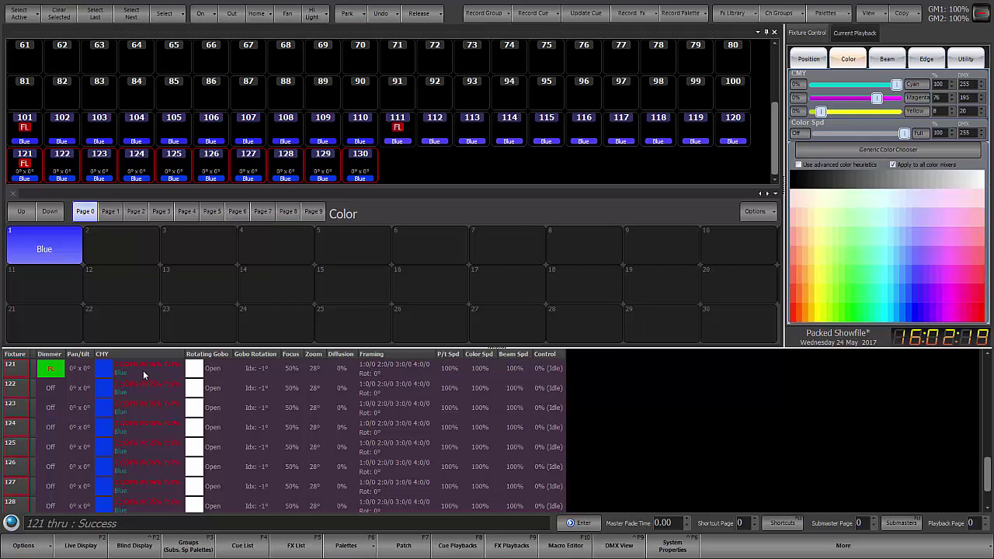
{"action": "left_click", "coordinate": [399, 163]}
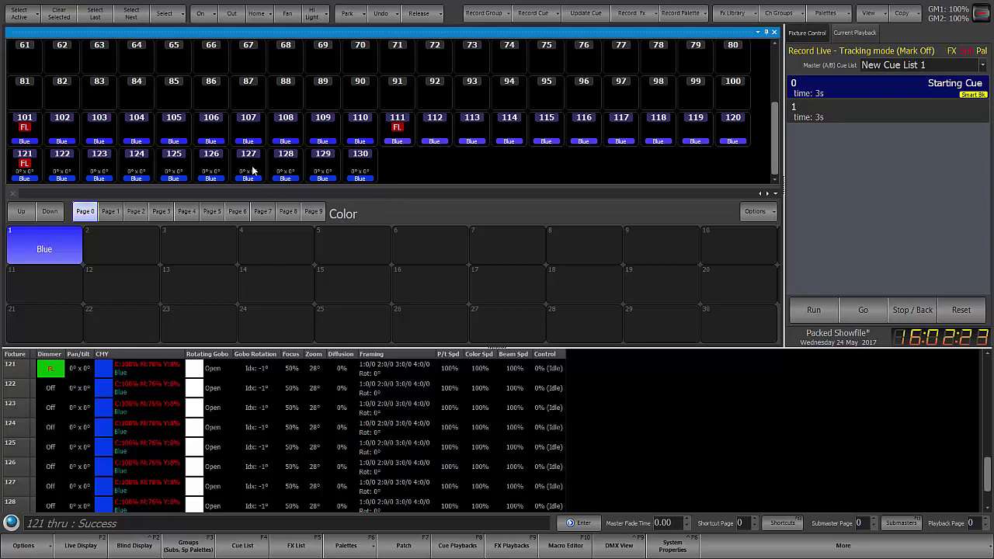
- Mix a purple on fixtures 127 through 130 and update Color palette 1 with their color
{"action": "left_click_drag", "start_coordinate": [314, 168], "coordinate": [252, 163]}
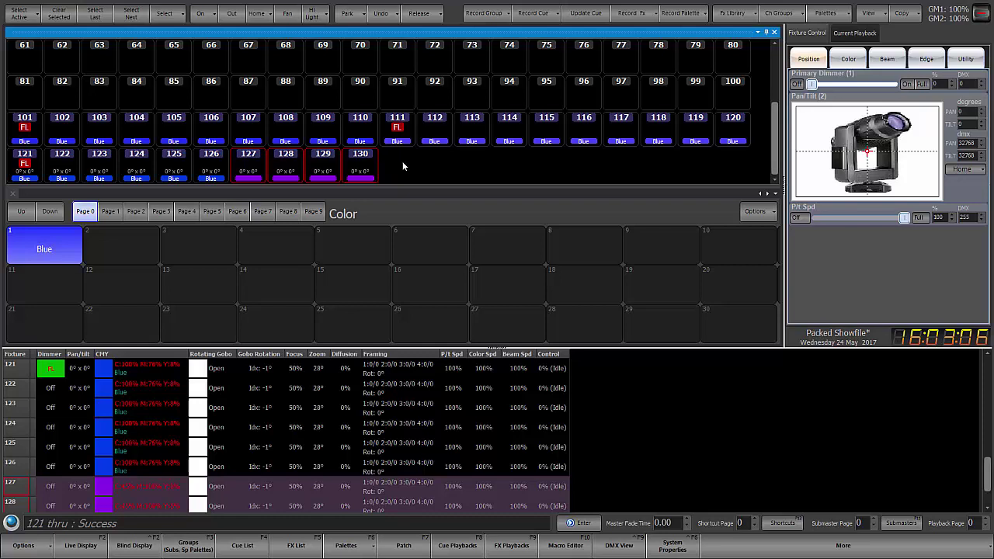
{"action": "key", "text": "u"}
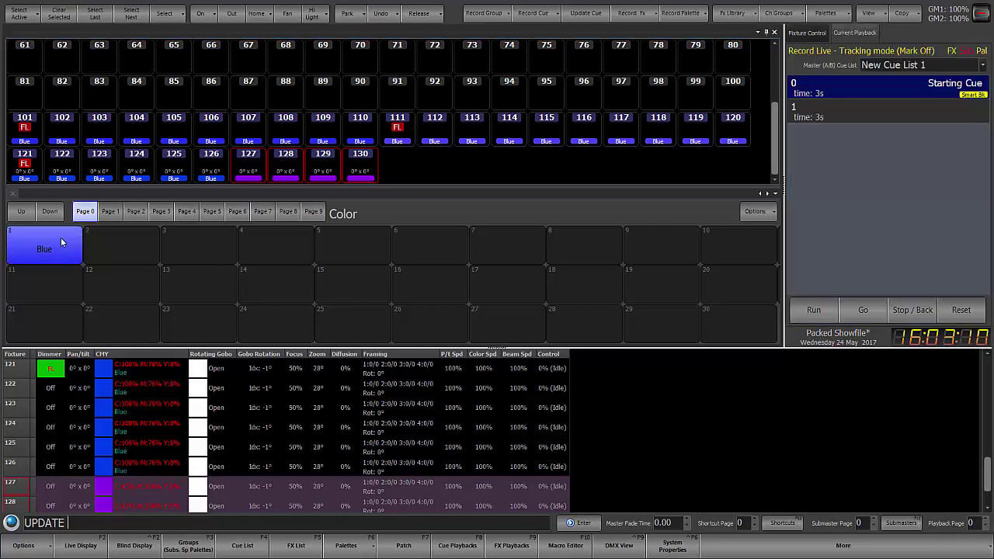
{"action": "left_click", "coordinate": [60, 243]}
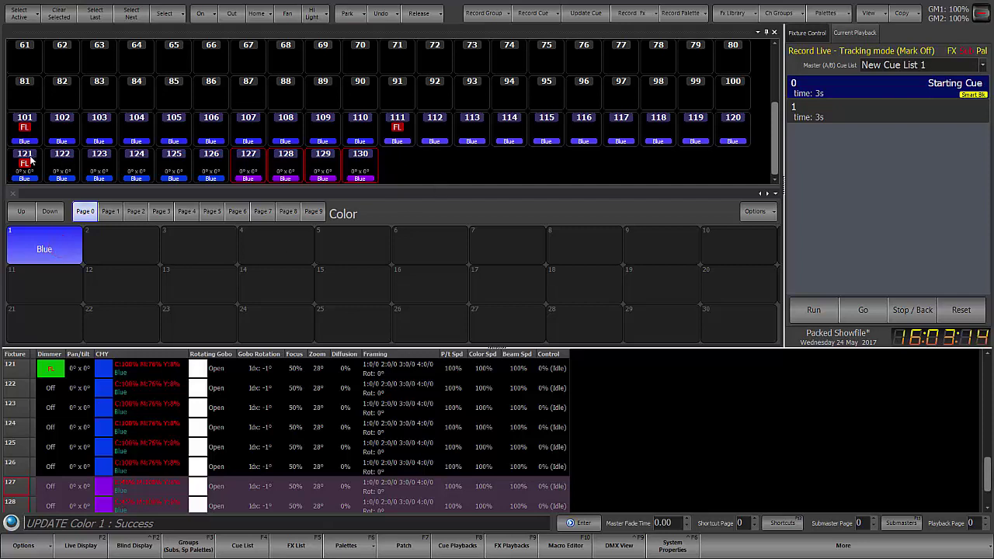
- Release fixtures 121 through 130, reselect them, and reapply the Blue palette
{"action": "left_click_drag", "start_coordinate": [35, 173], "coordinate": [371, 171]}
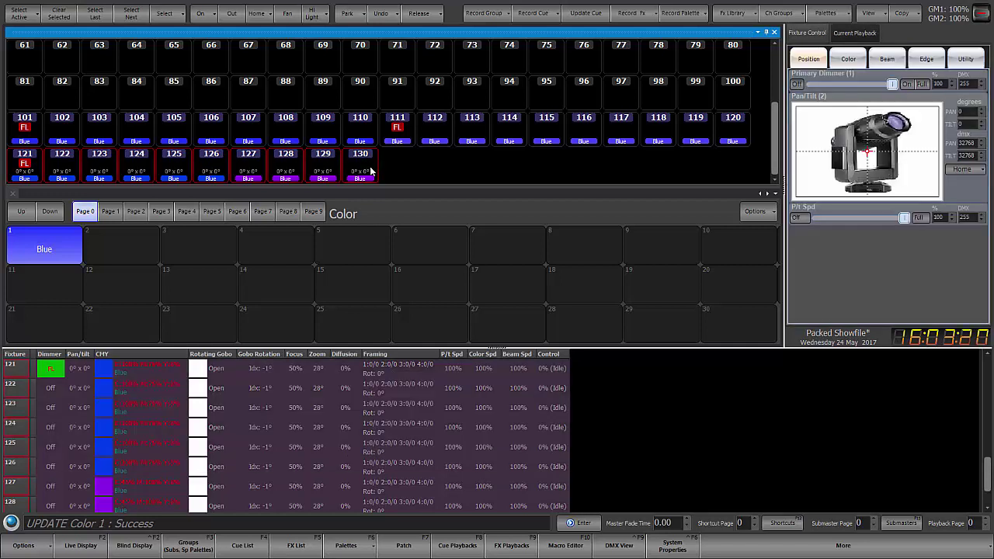
{"action": "key", "text": "ctrl+r"}
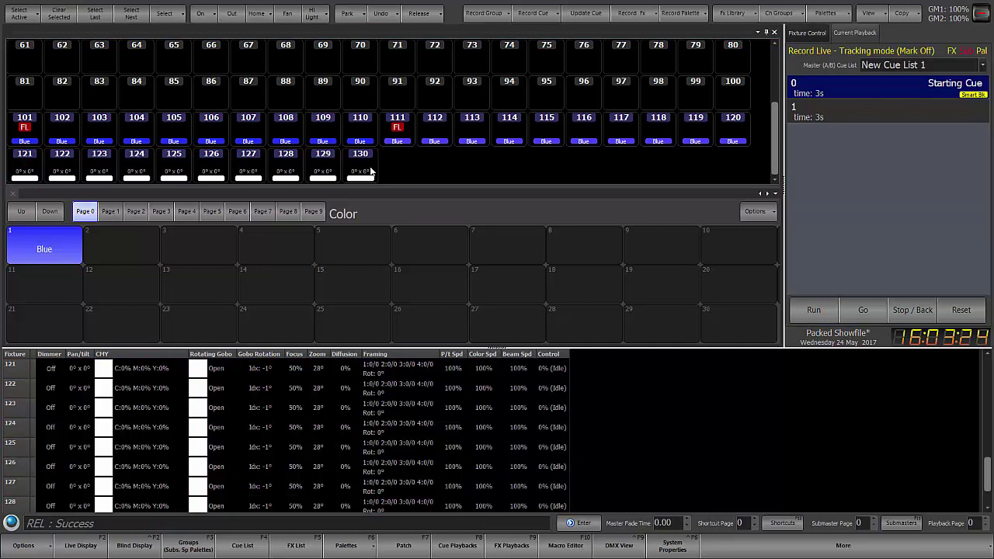
{"action": "key", "text": "ctrl+a"}
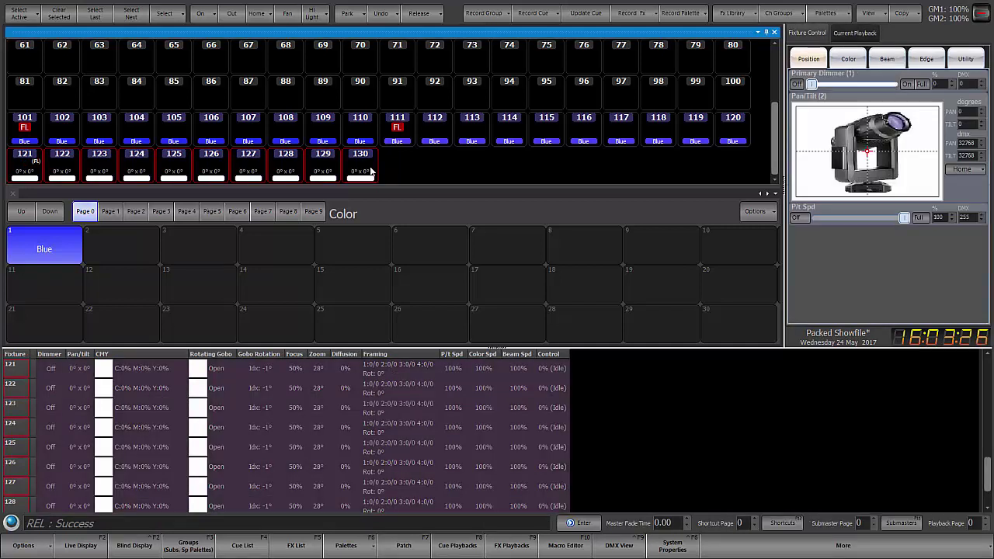
{"action": "left_click", "coordinate": [66, 243]}
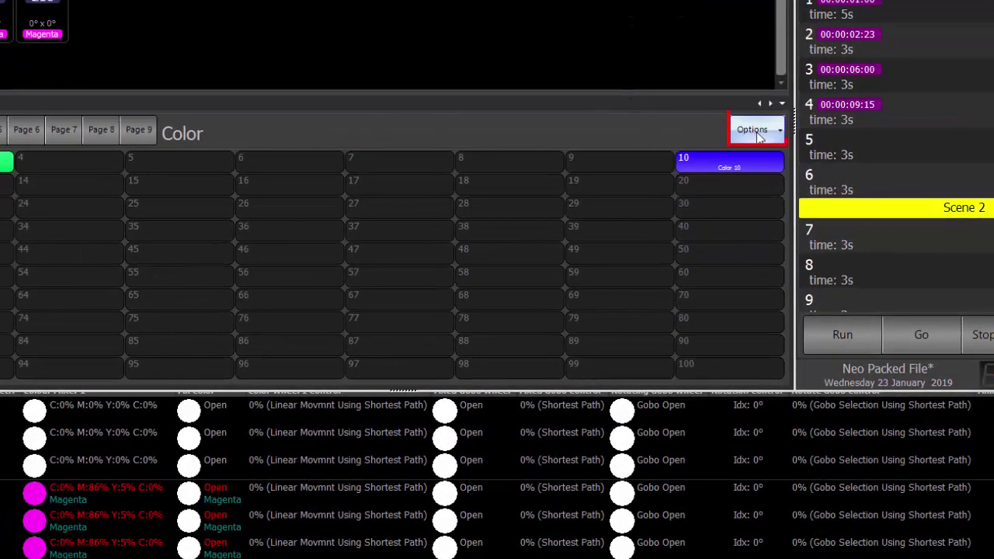
- Examine the Virtual Palettes Active option for the Color palettes and for the Position palettes
{"action": "left_click", "coordinate": [751, 130]}
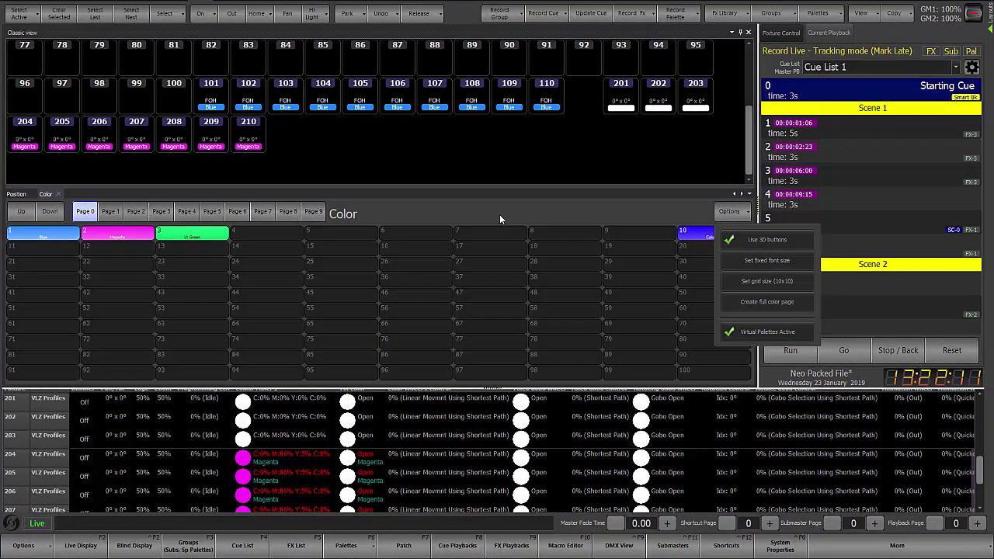
{"action": "left_click", "coordinate": [503, 212]}
{"action": "left_click", "coordinate": [16, 194]}
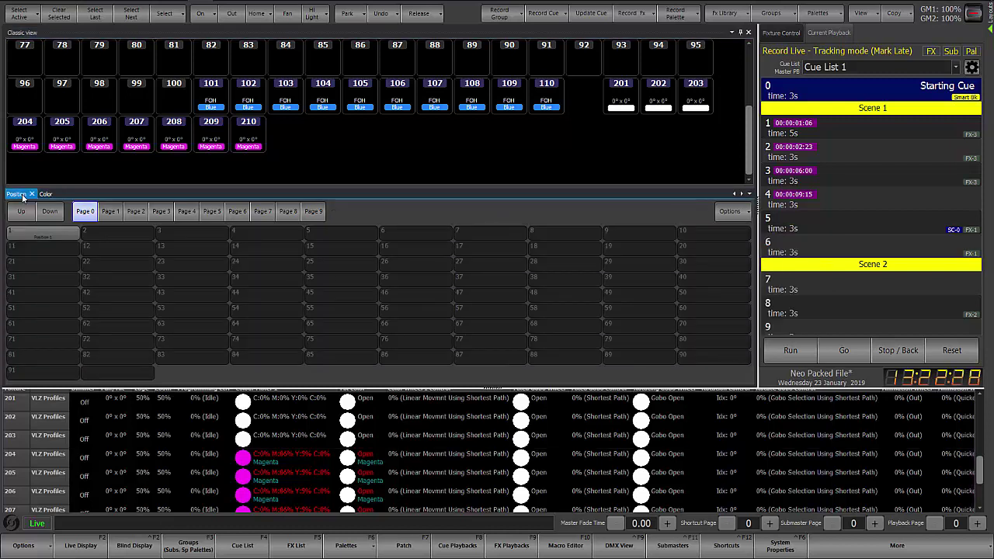
{"action": "left_click", "coordinate": [729, 211]}
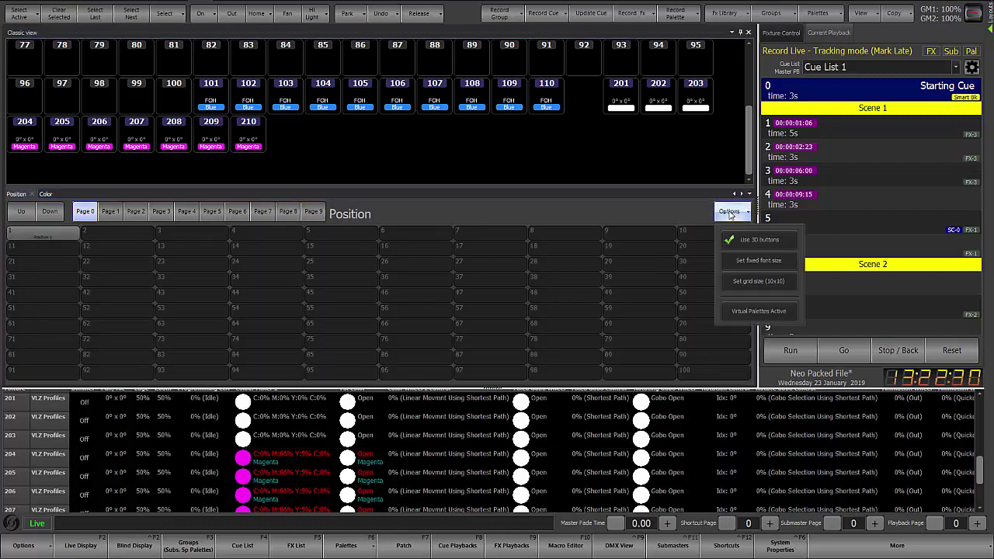
{"action": "left_click", "coordinate": [563, 214]}
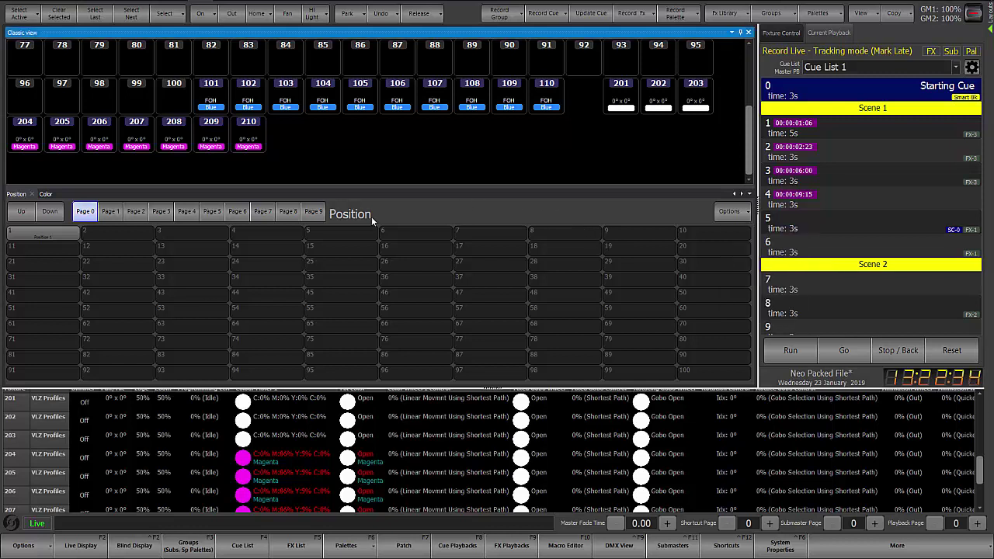